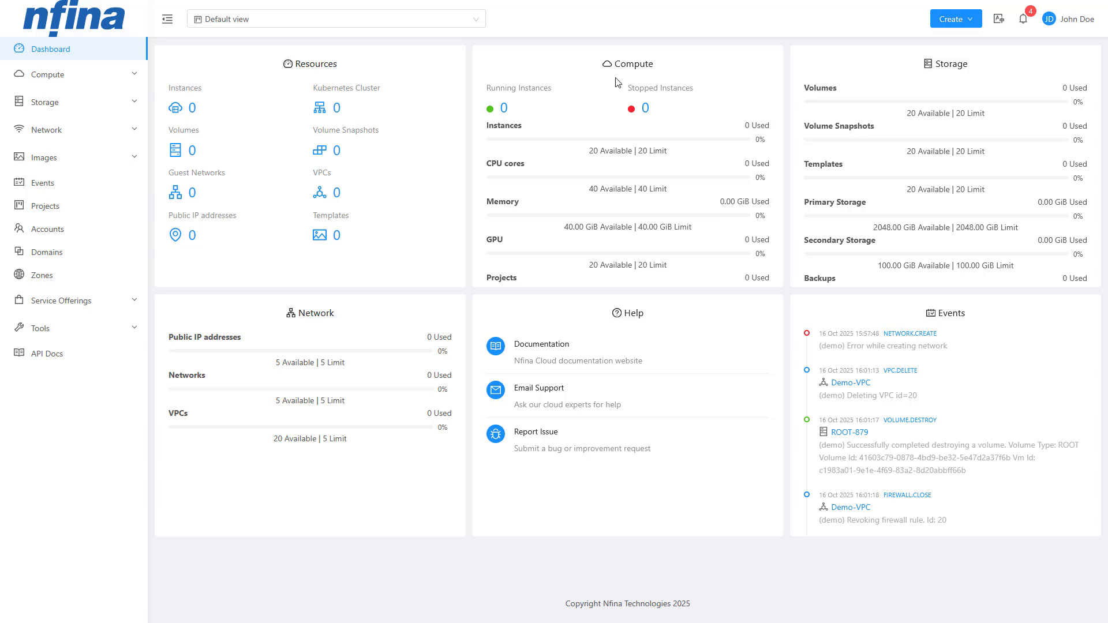
Step: Open the accounts of the TLIT-MorristownNJ-Demo domain and examine the form for adding an account without creating one
click(68, 254)
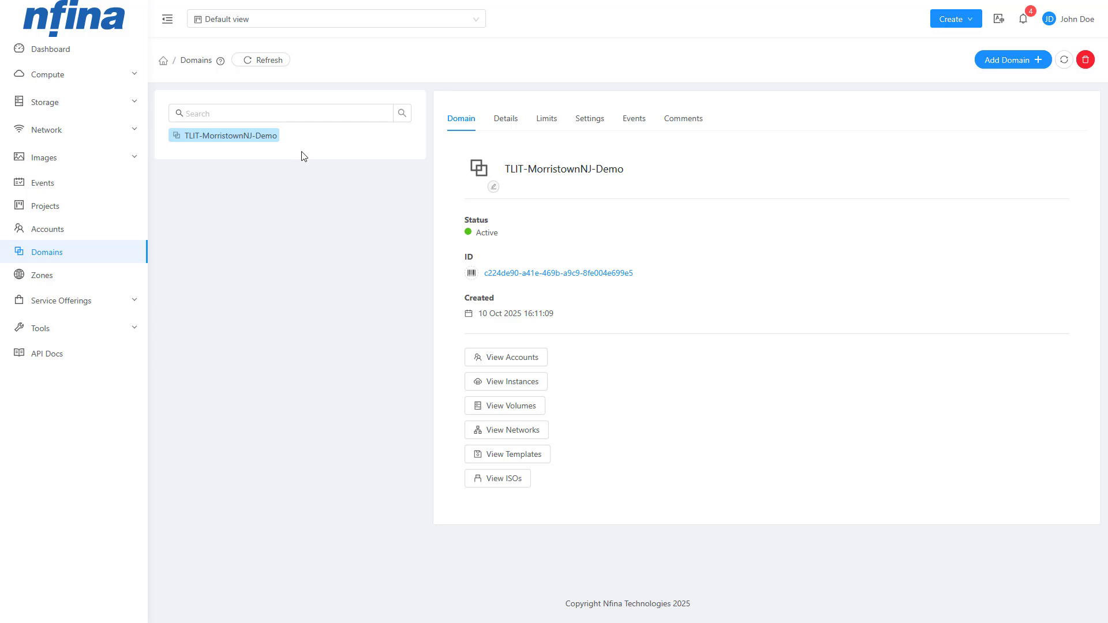
click(507, 357)
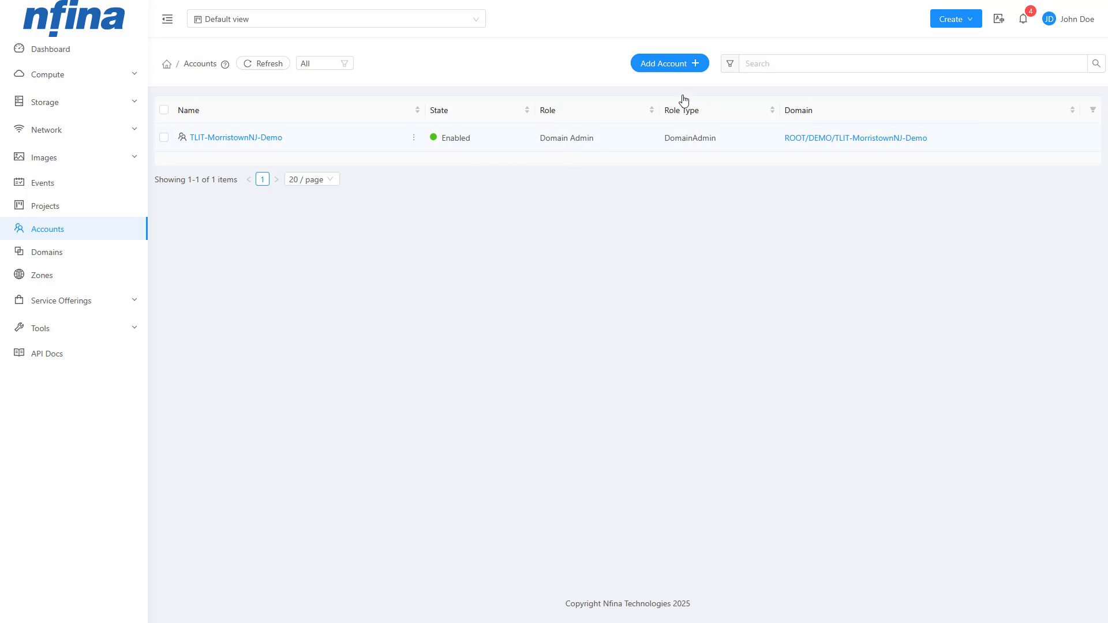
click(674, 64)
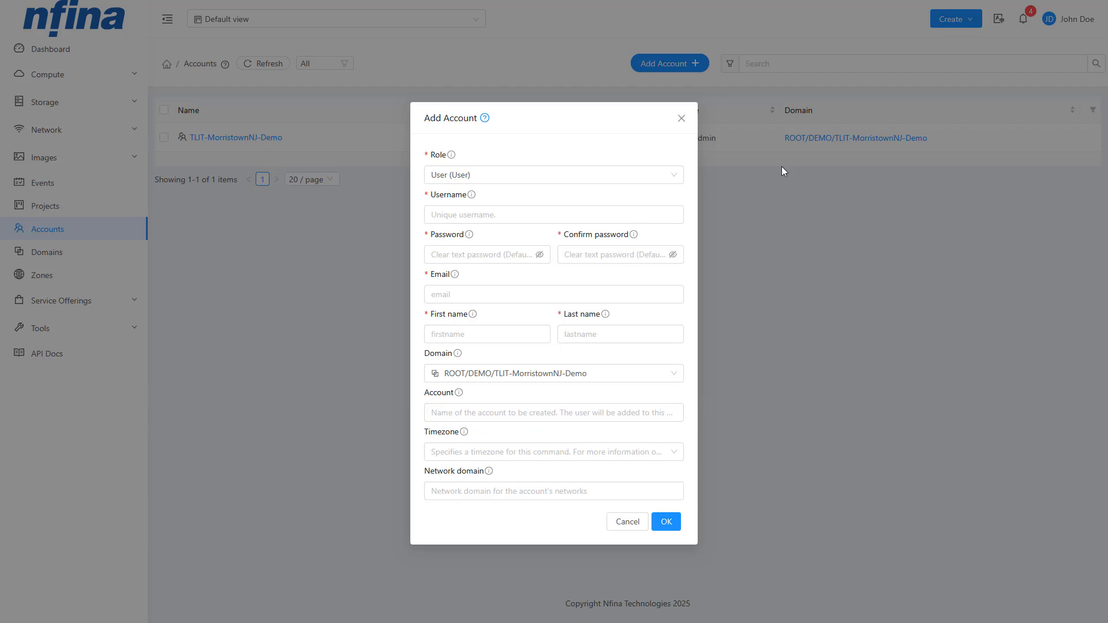
click(682, 119)
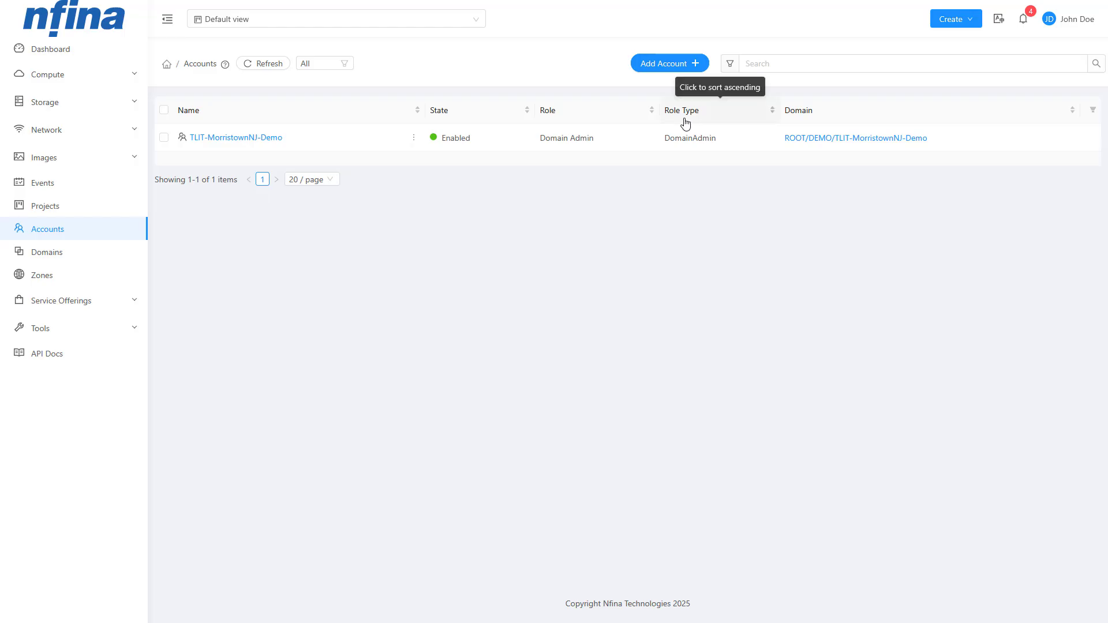
Step: View the users of the TLIT-MorristownNJ-Demo account and examine the form for adding a user without creating one
click(244, 145)
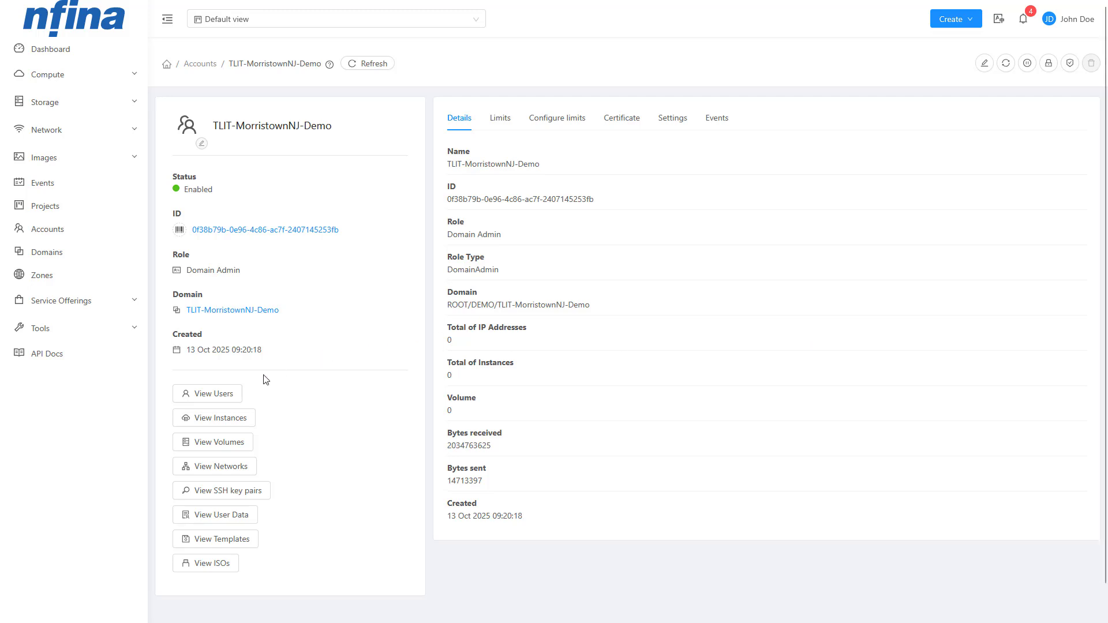
click(209, 398)
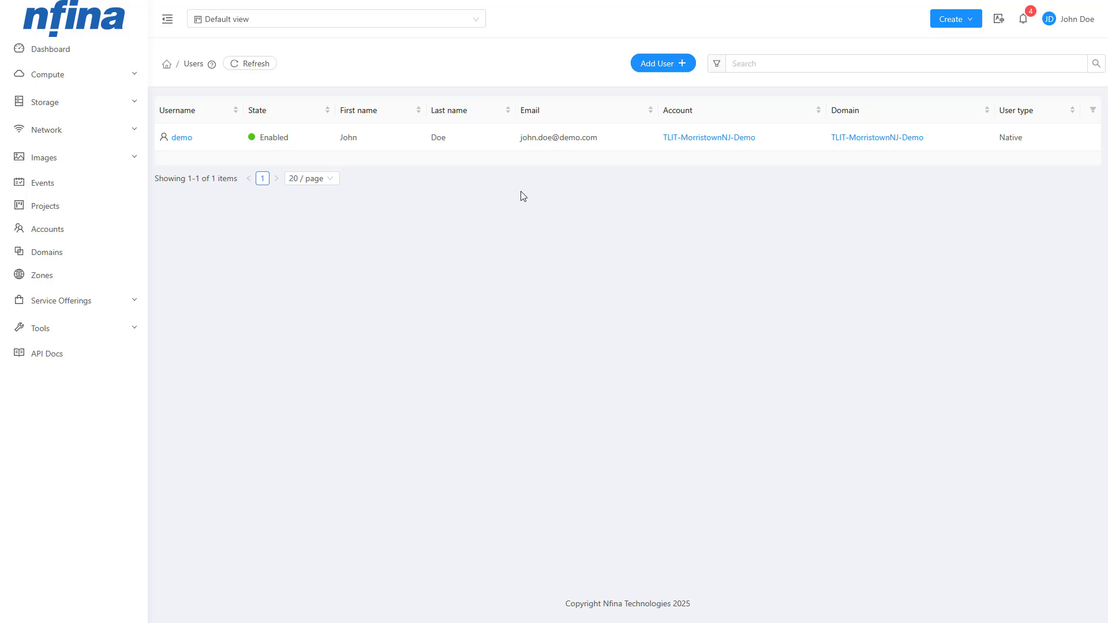
click(661, 64)
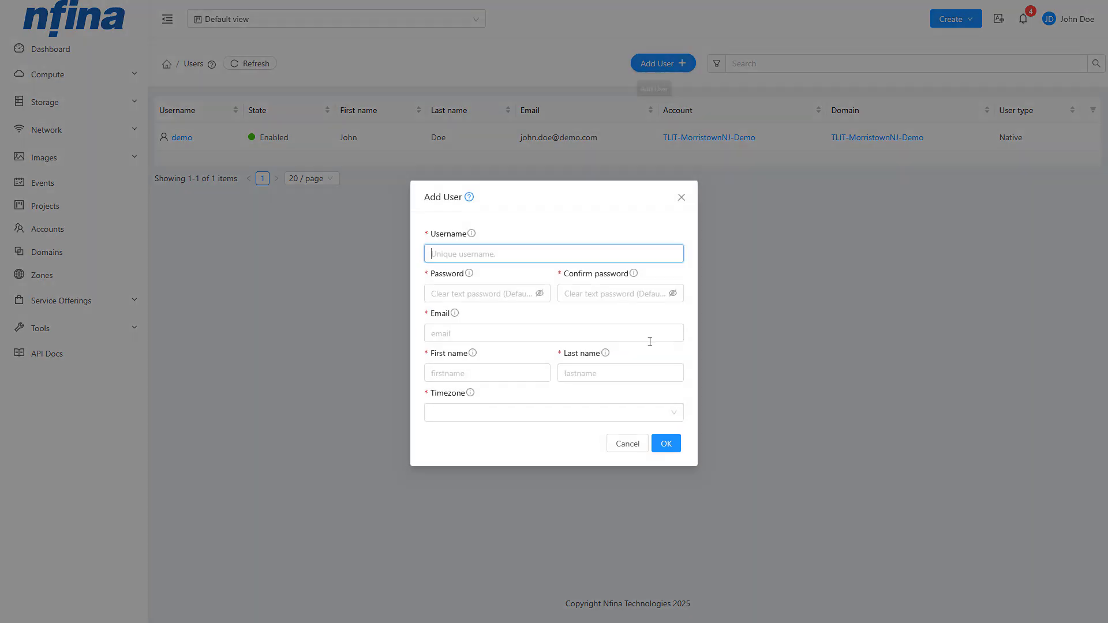
click(671, 318)
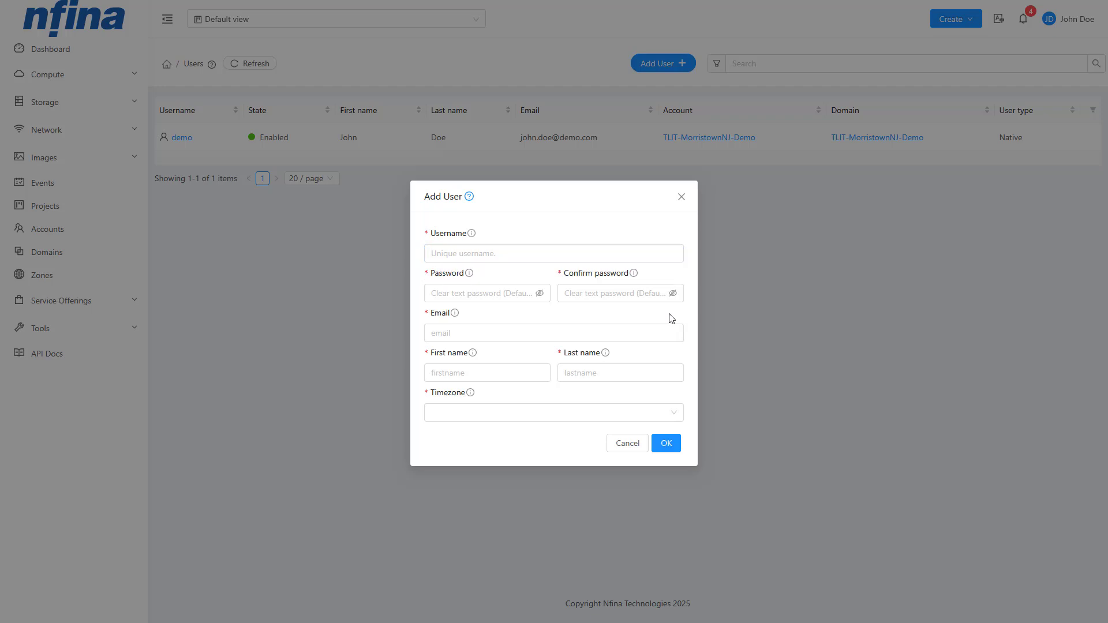
click(681, 198)
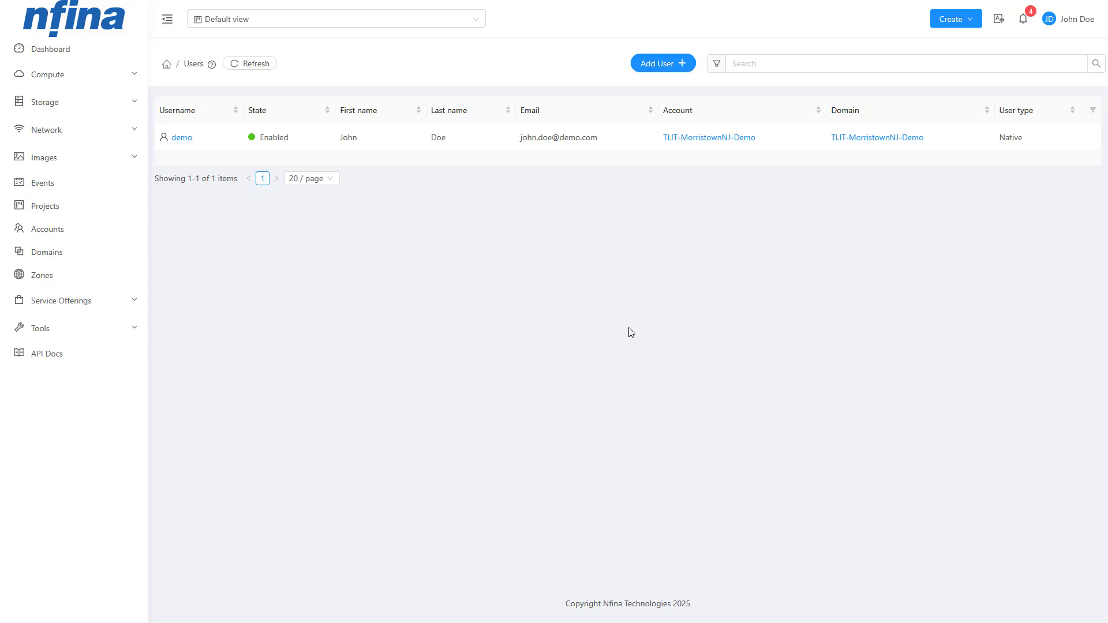
Step: Start a new VPC named Demo-VPC in zone AUBIX-Zone-02, leaving the description blank
click(71, 135)
click(75, 180)
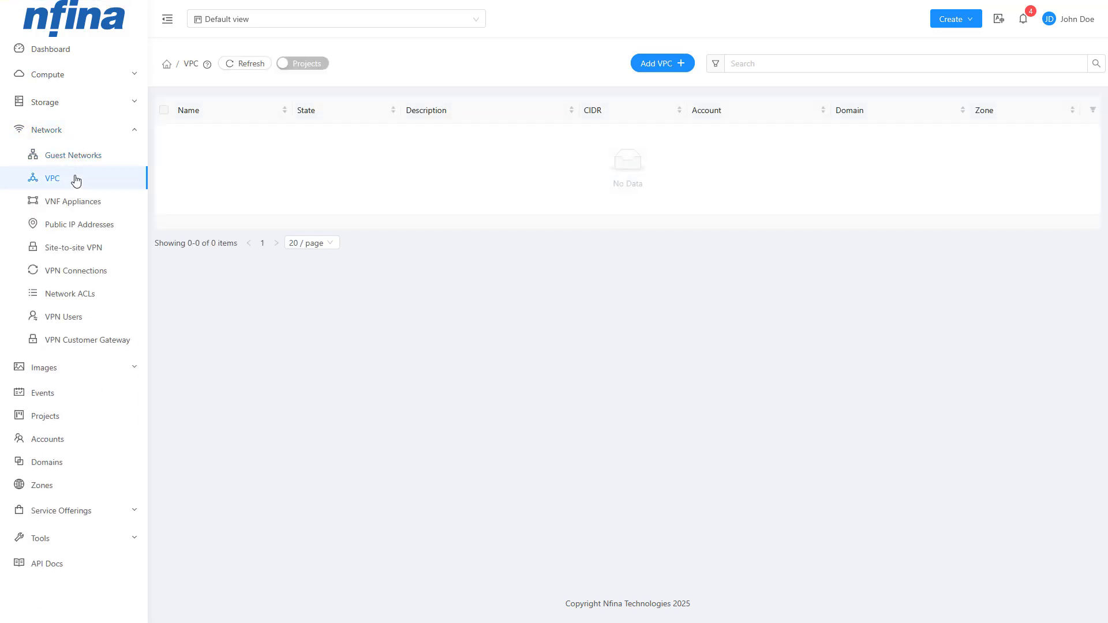
click(661, 64)
text(Demo-VPC)
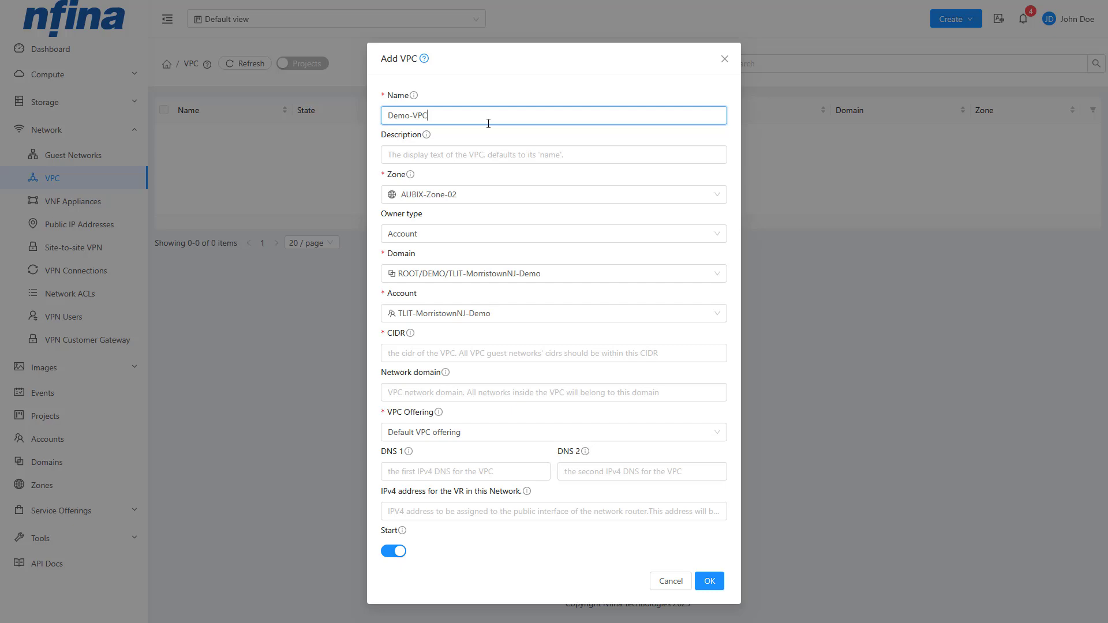
click(517, 151)
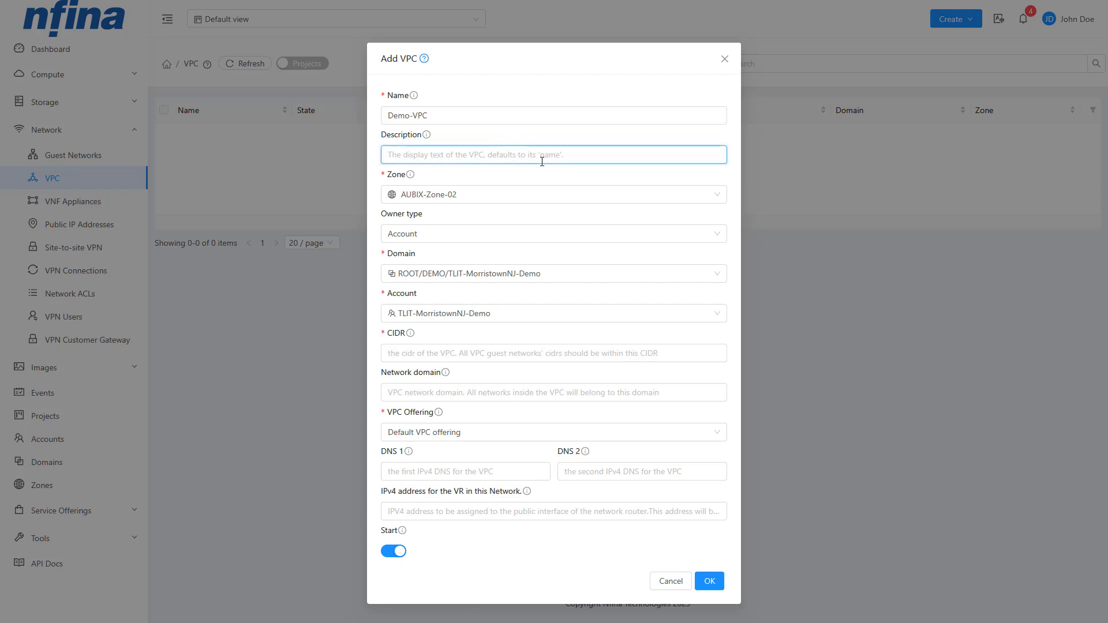
click(716, 196)
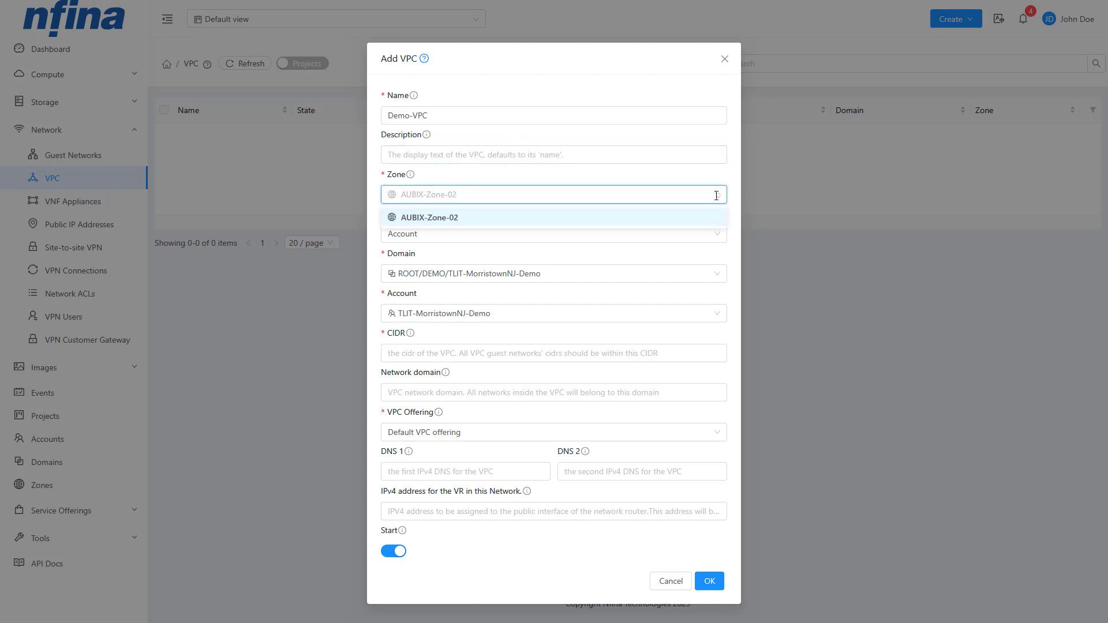
click(718, 217)
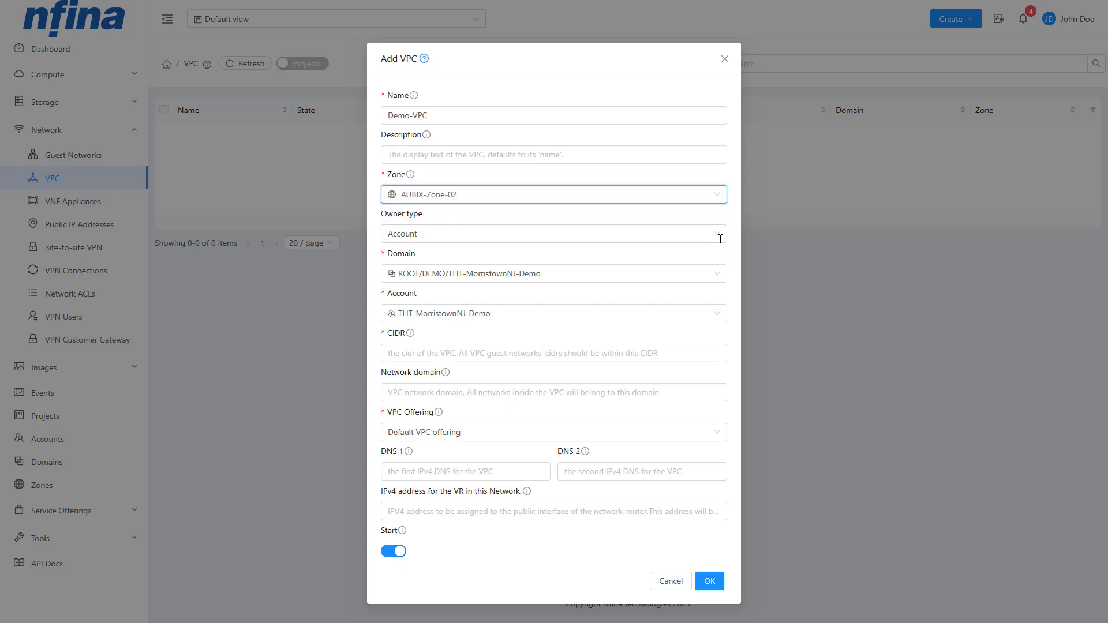
Step: Review the owner type, domain and account choices for the new VPC, keeping the preset selections
click(719, 236)
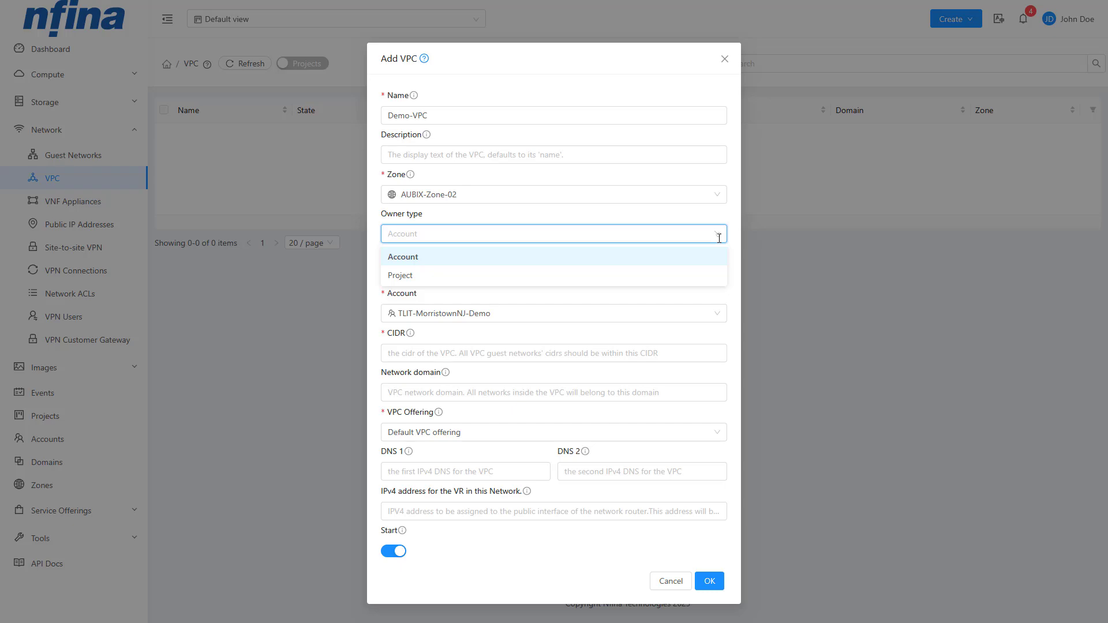
click(719, 239)
click(718, 274)
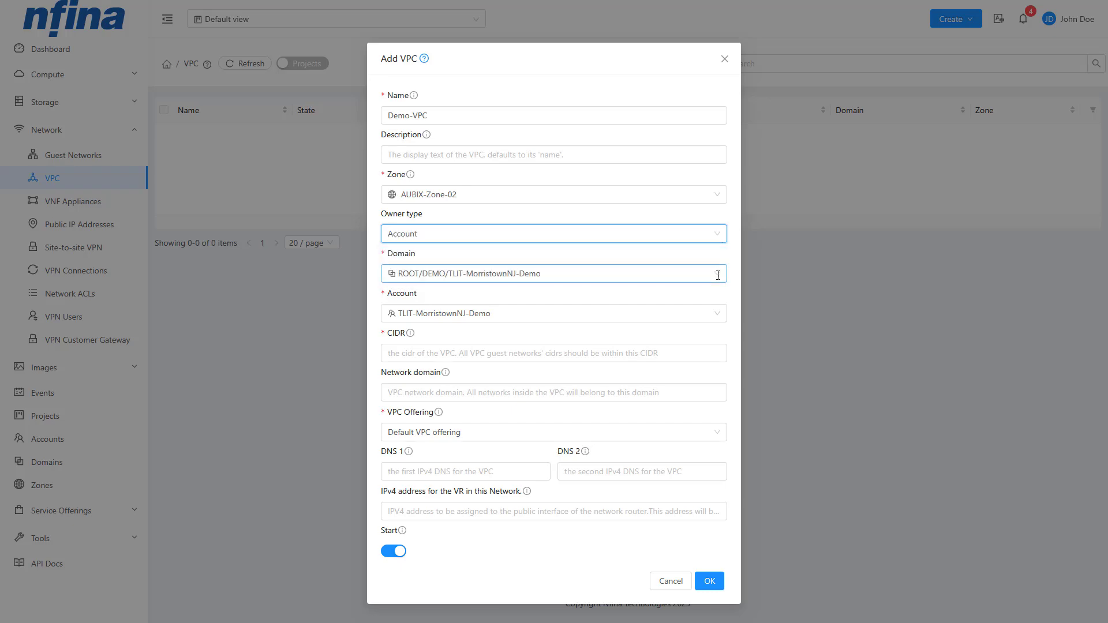
click(717, 275)
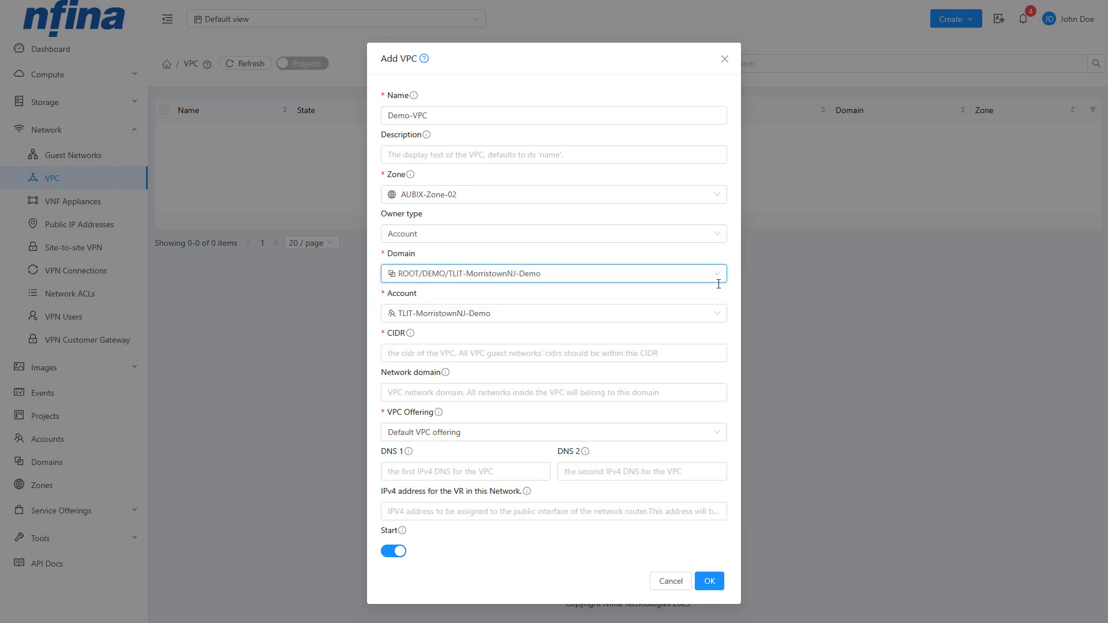
click(719, 313)
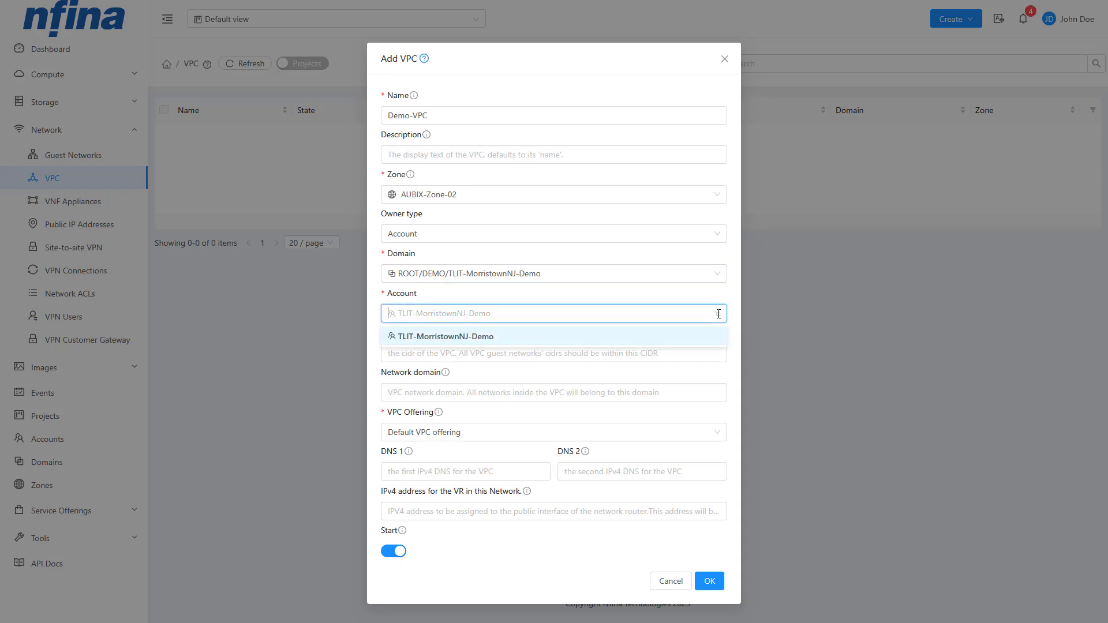
click(718, 314)
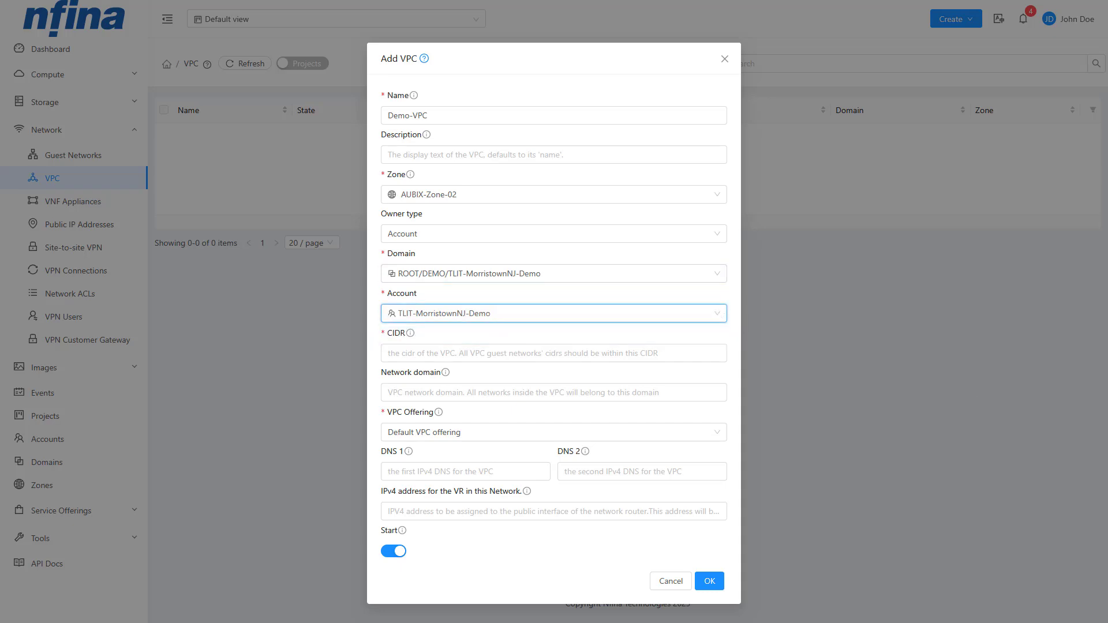
click(734, 314)
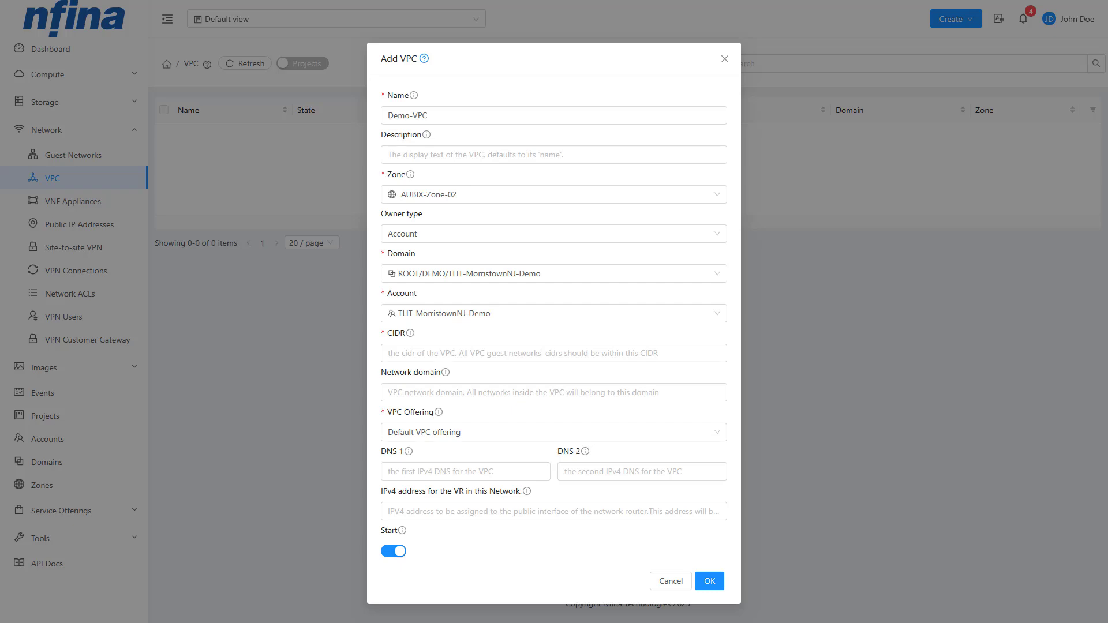
Step: Set the VPC's CIDR to 10.60.0.0/16 and choose the Default VPC offering, leaving the network domain blank
click(646, 351)
text(10.60.0.0/16)
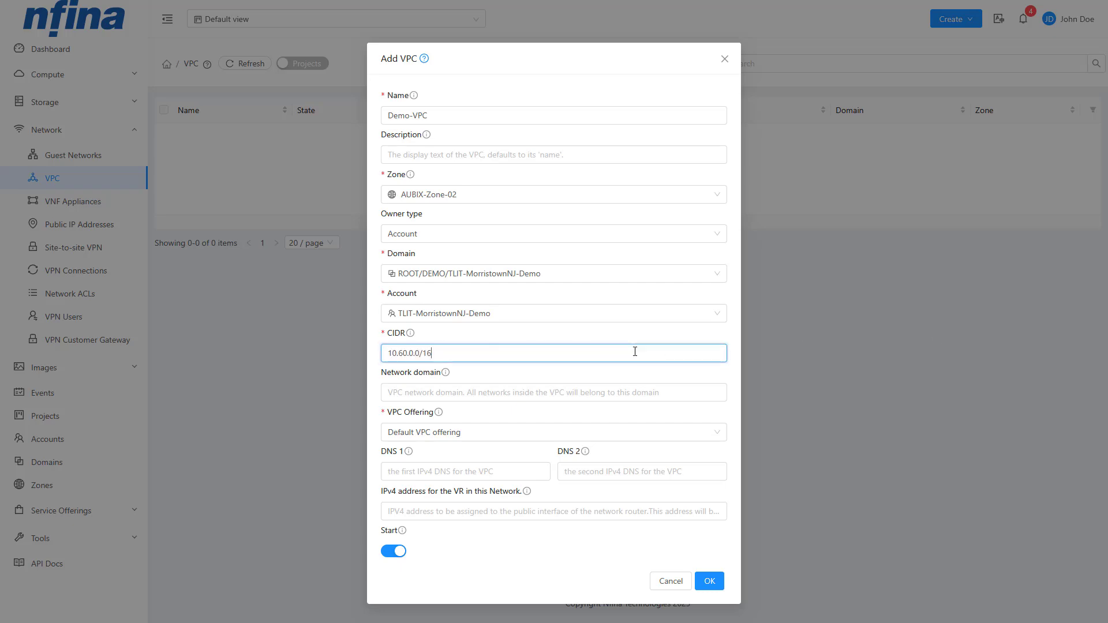
click(614, 392)
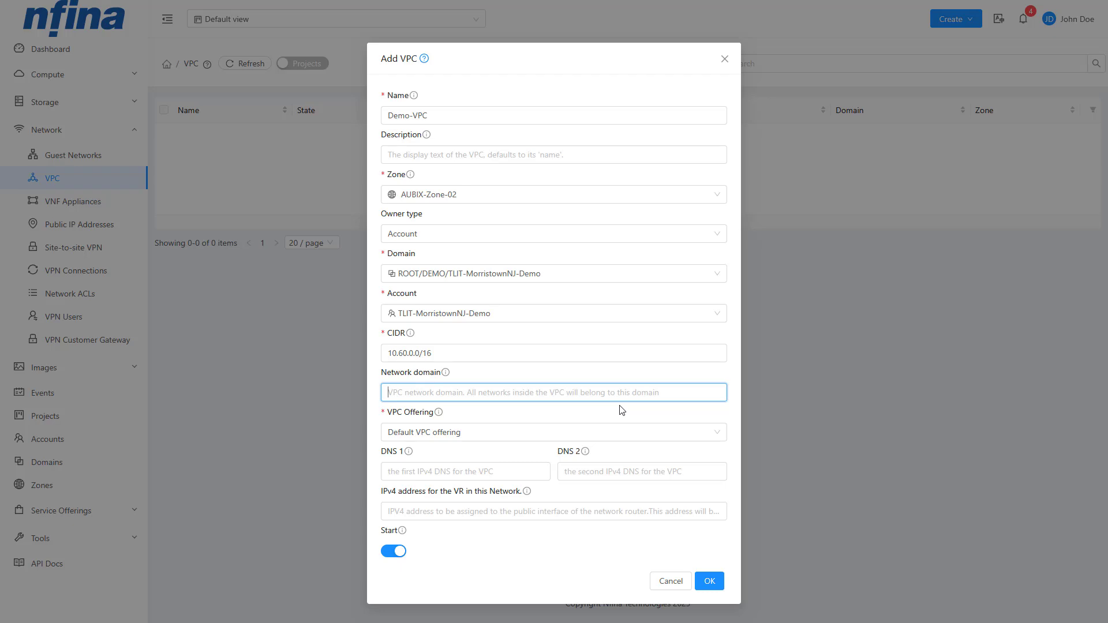
click(715, 433)
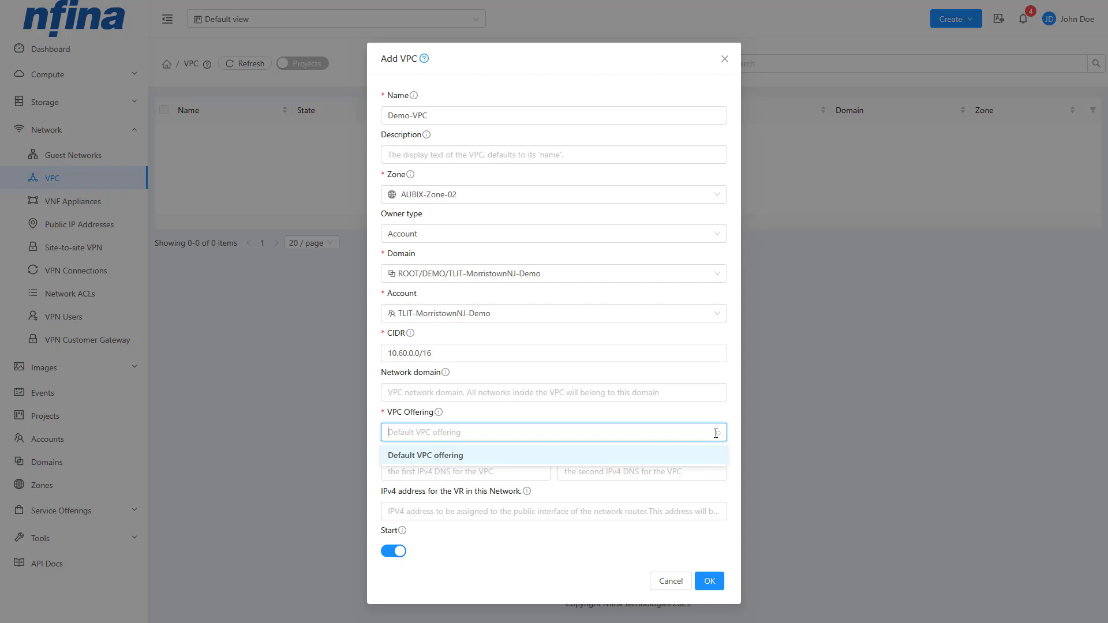
click(718, 456)
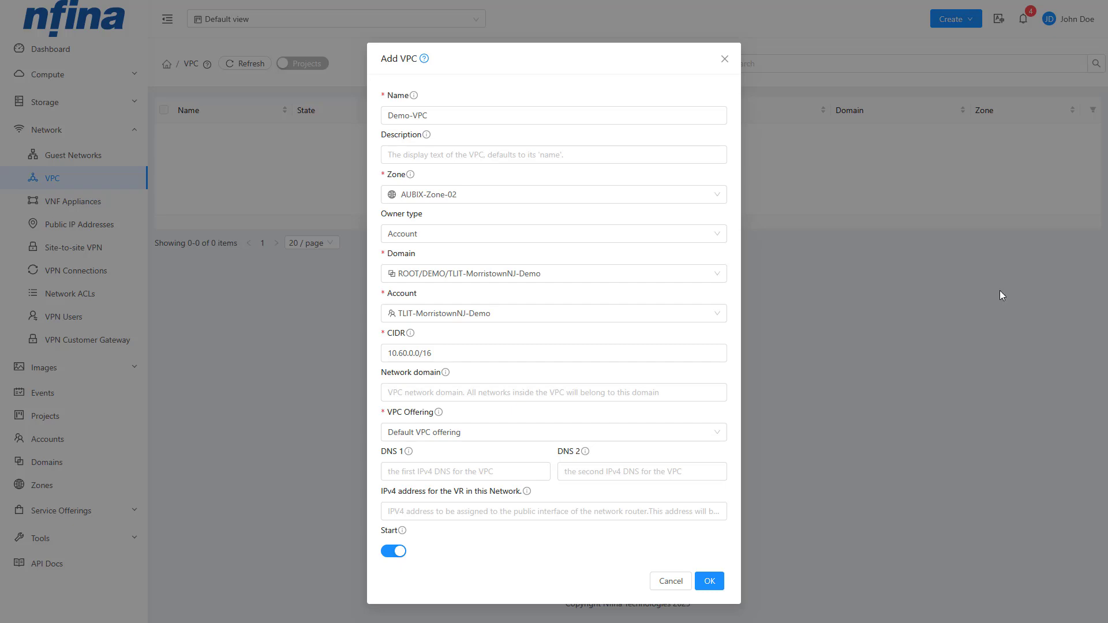
Step: Set the VPC's DNS 1 to 8.8.8.8, leave the router's IPv4 address blank, and create the VPC
click(459, 470)
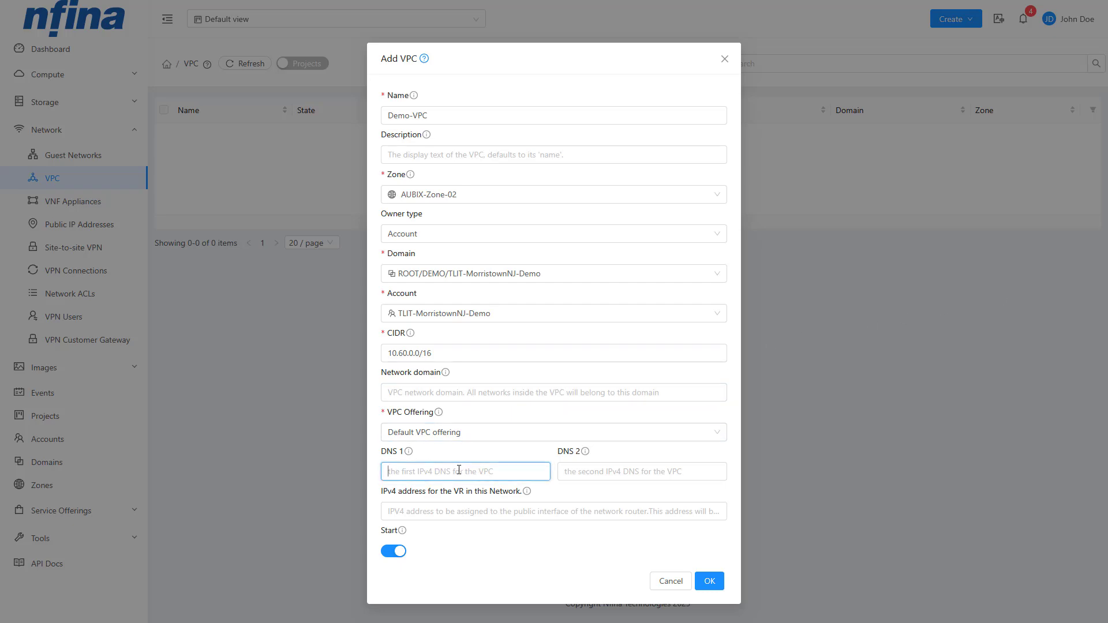
text(8.8.8.8)
click(500, 509)
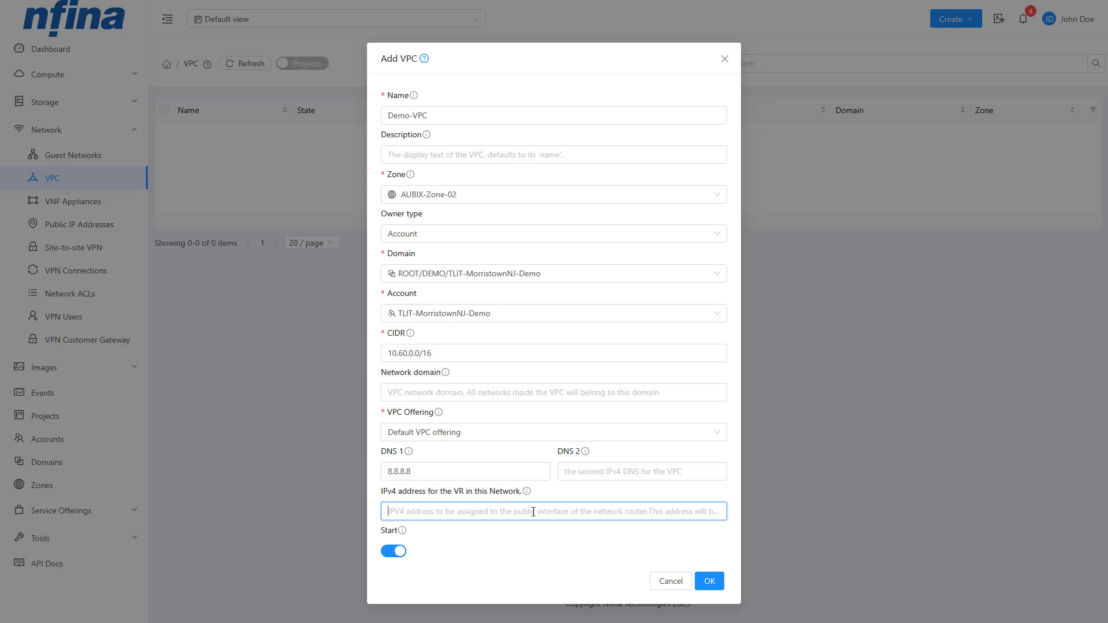
click(714, 583)
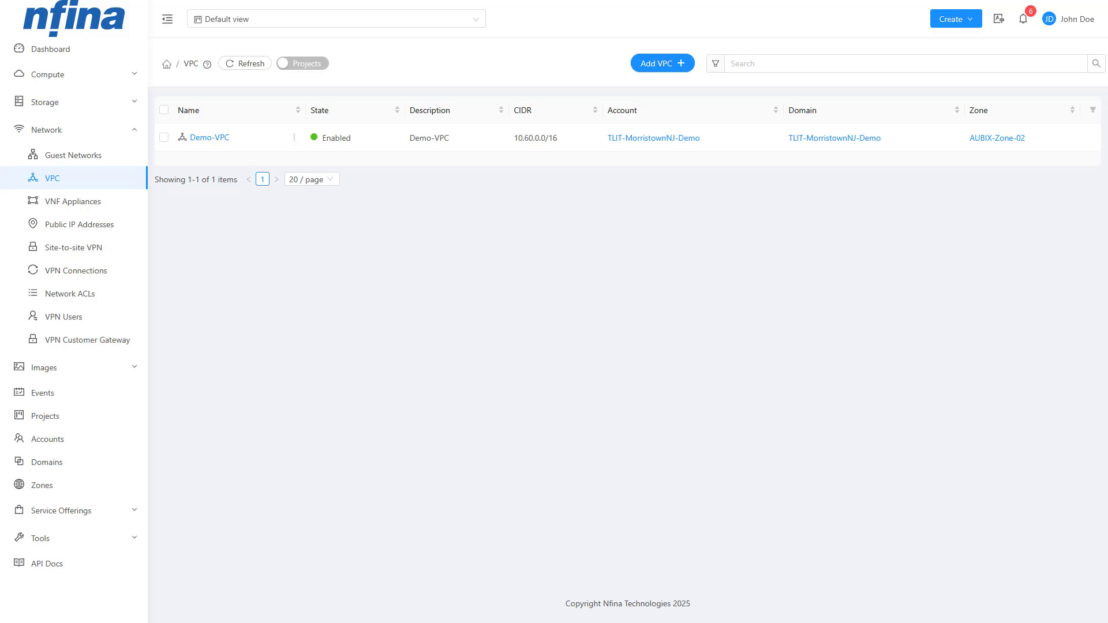
Step: Start a new network tier in Demo-VPC named Demo-Network-Tier, using the offering for isolated VPC networks with Source Nat service enabled
click(211, 140)
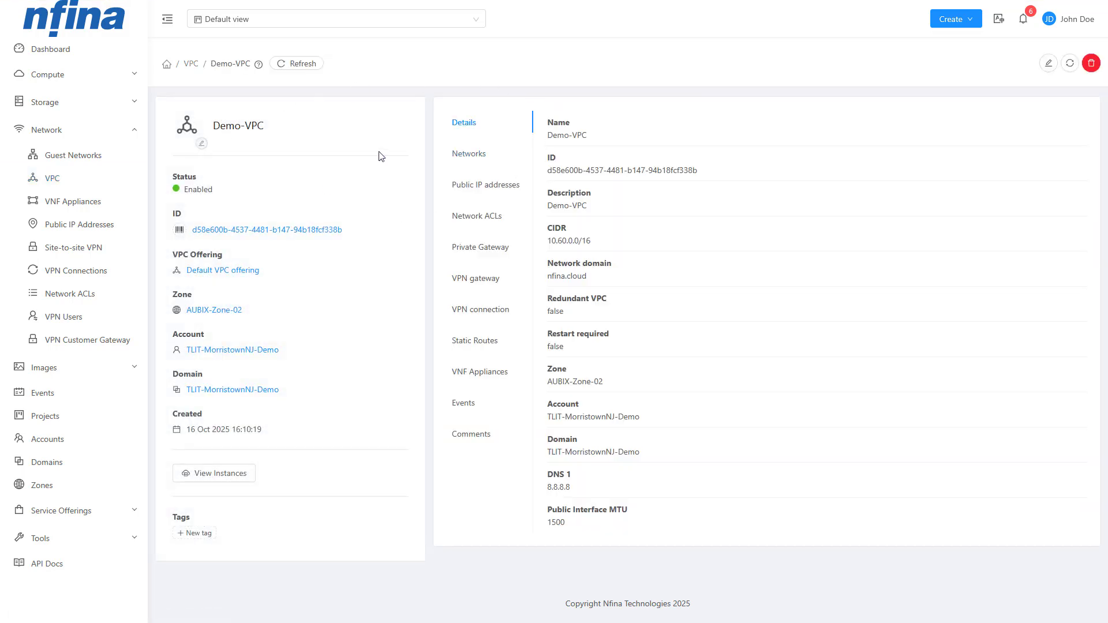
click(466, 157)
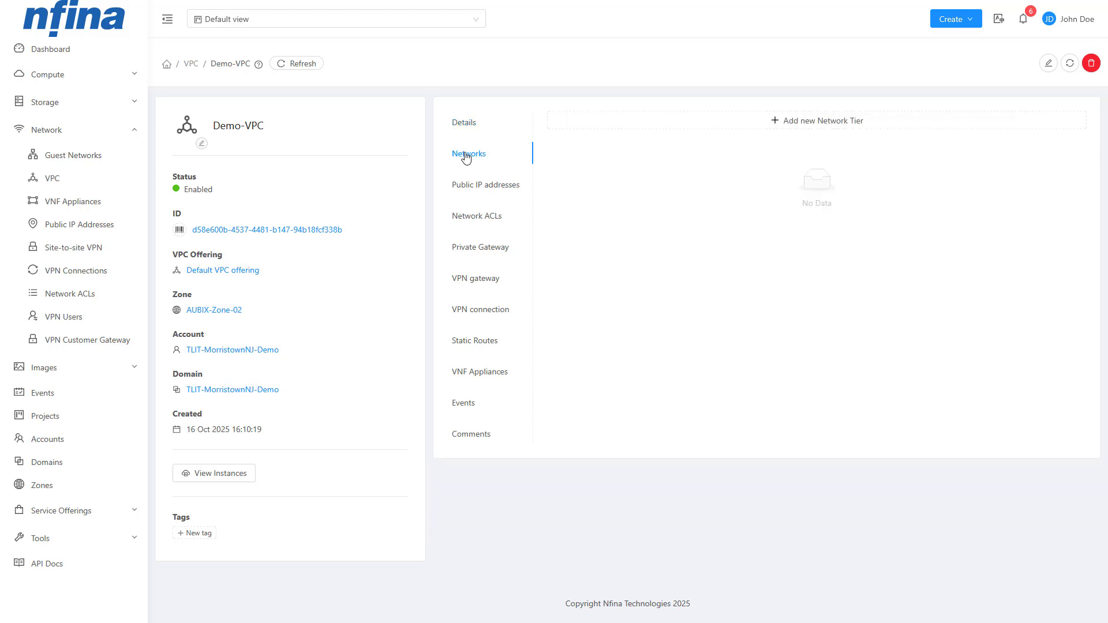
click(818, 122)
click(652, 129)
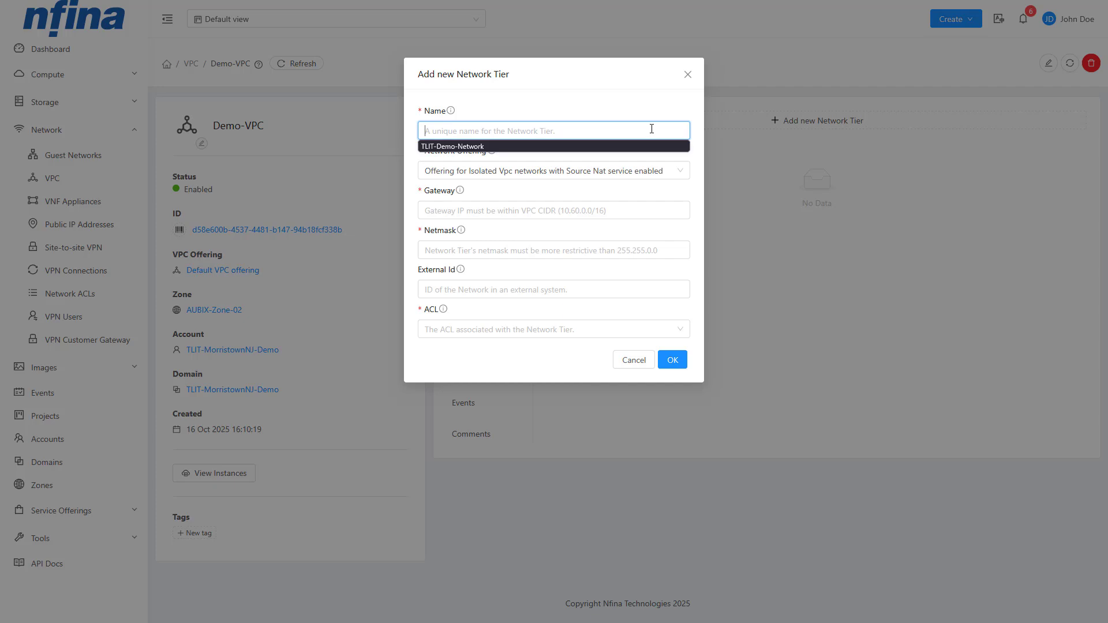
text(Demo-Network-Tier)
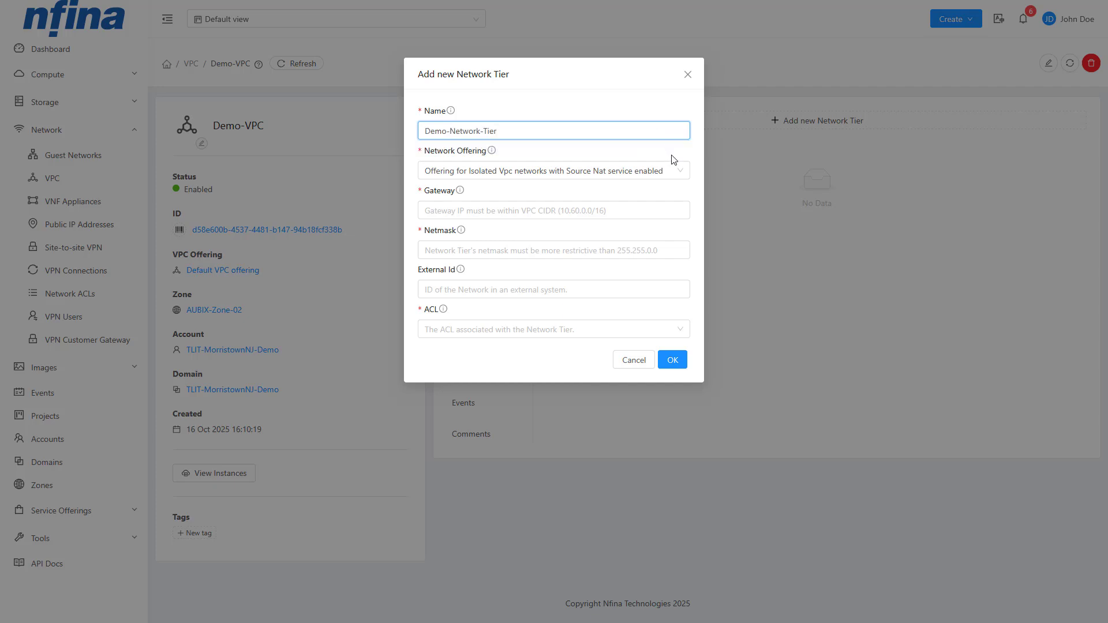
click(681, 172)
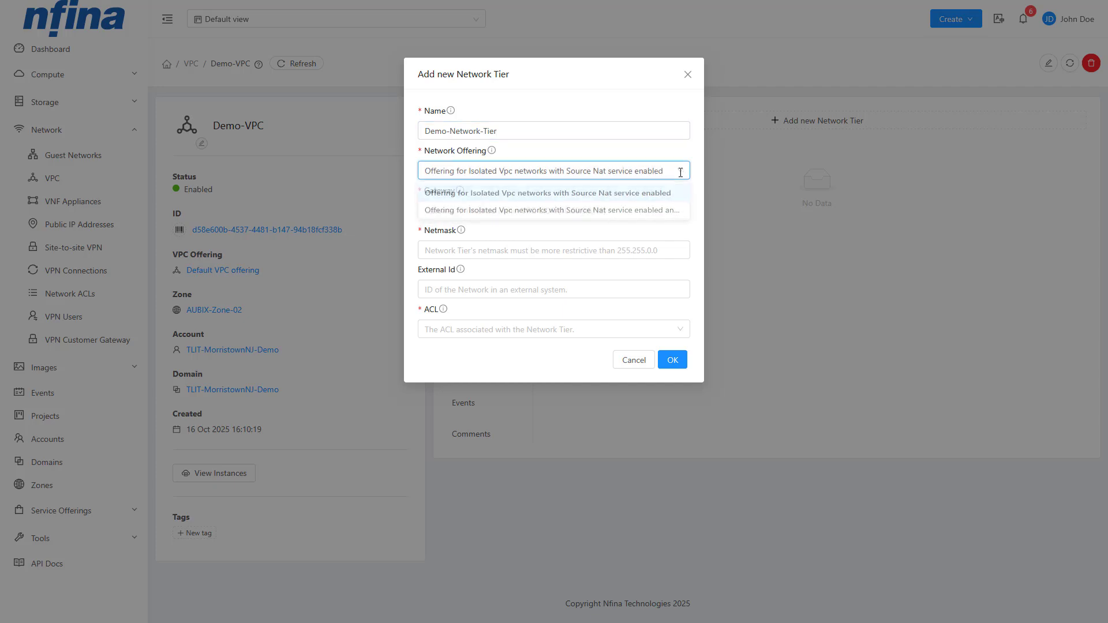
click(665, 194)
Step: Set the network tier's gateway to 10.60.1.1 and its netmask to 255.255.255.0
click(655, 203)
text(10)
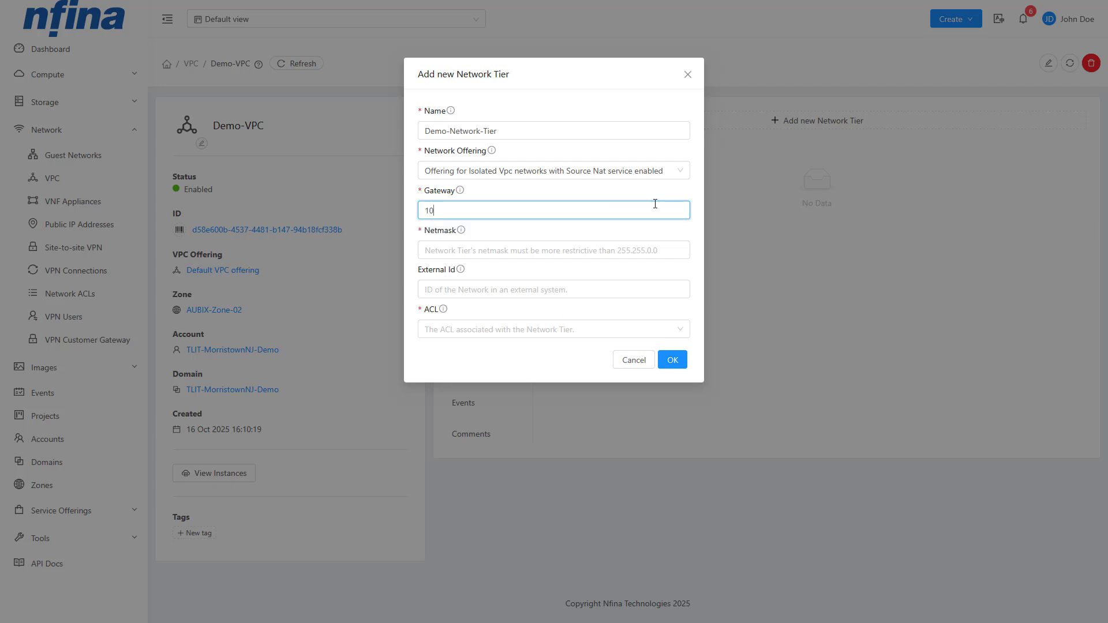
text(.60.1.1)
click(637, 249)
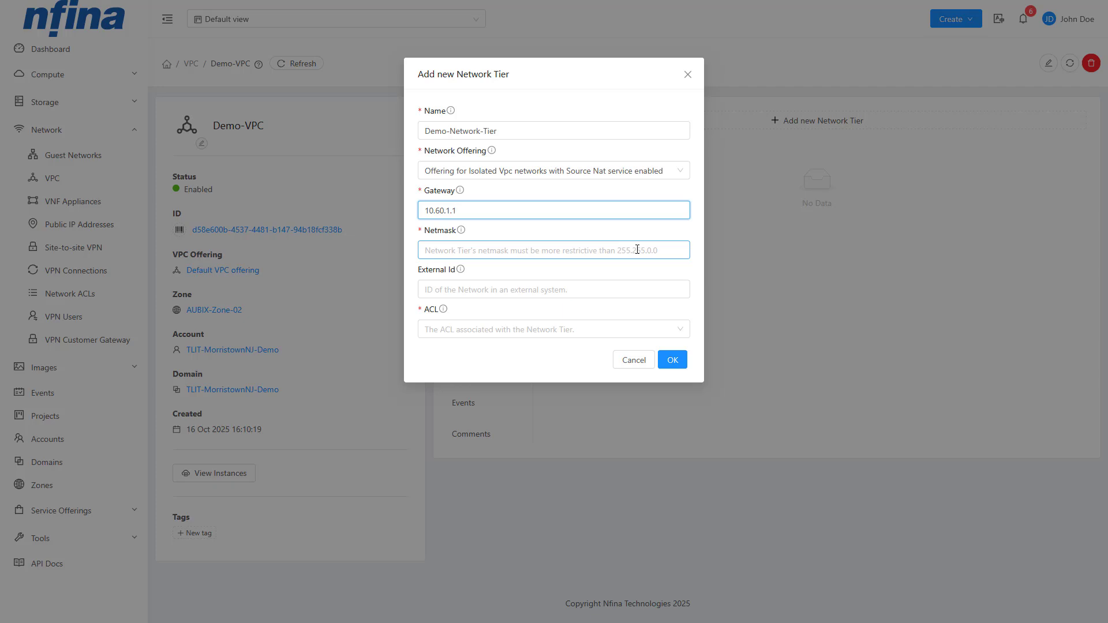
text(255.255.255.0)
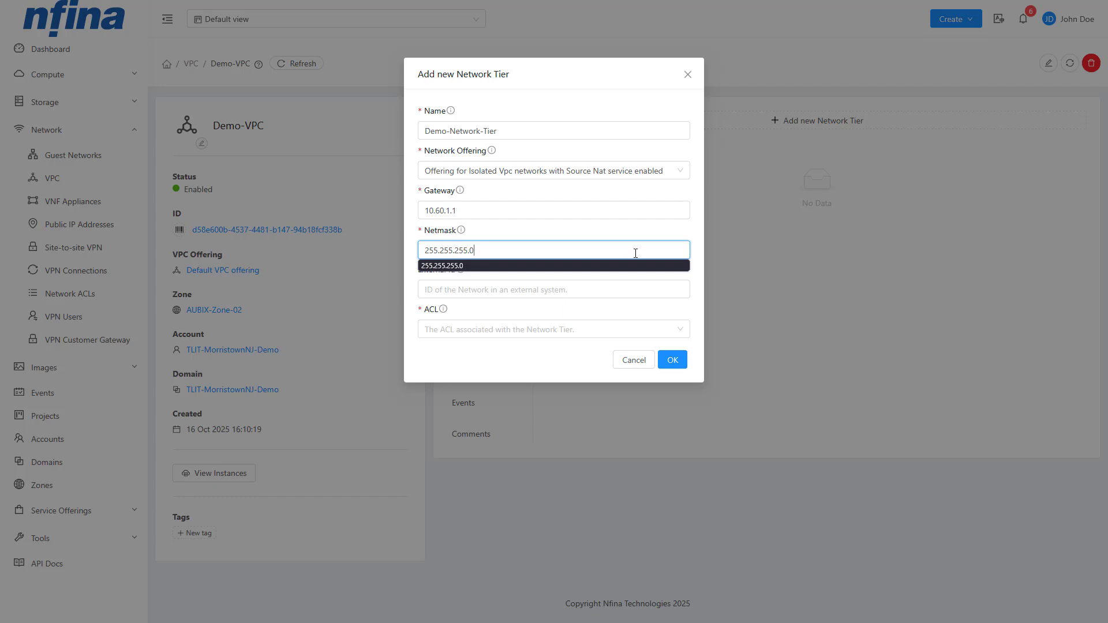
Step: Leave the external ID blank, set the network tier's ACL to default_deny, and add the tier to Demo-VPC
click(634, 287)
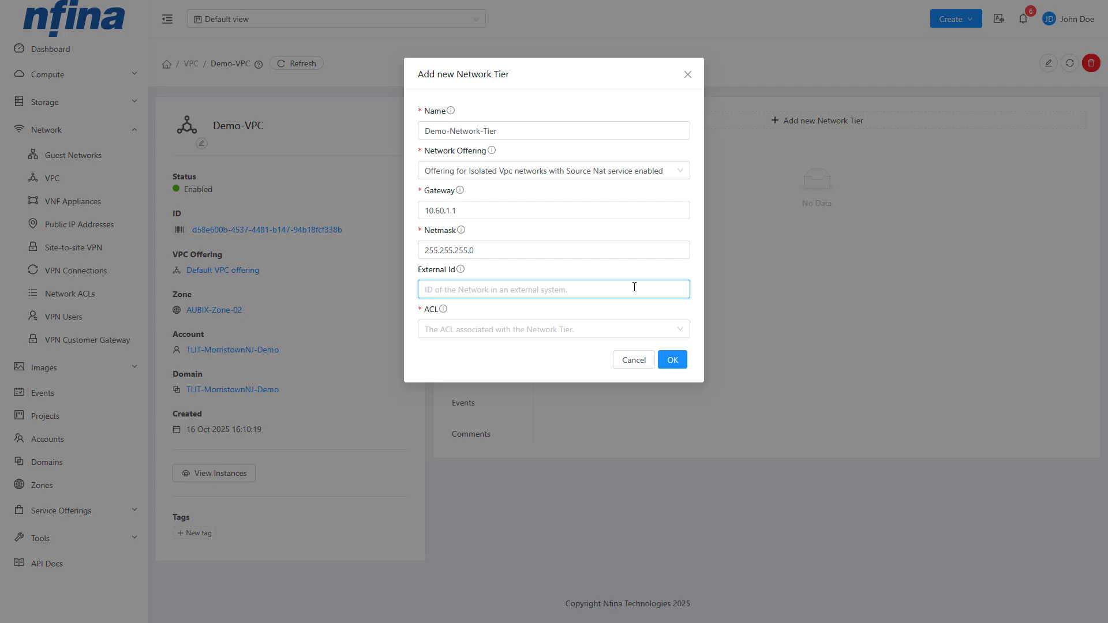
click(645, 332)
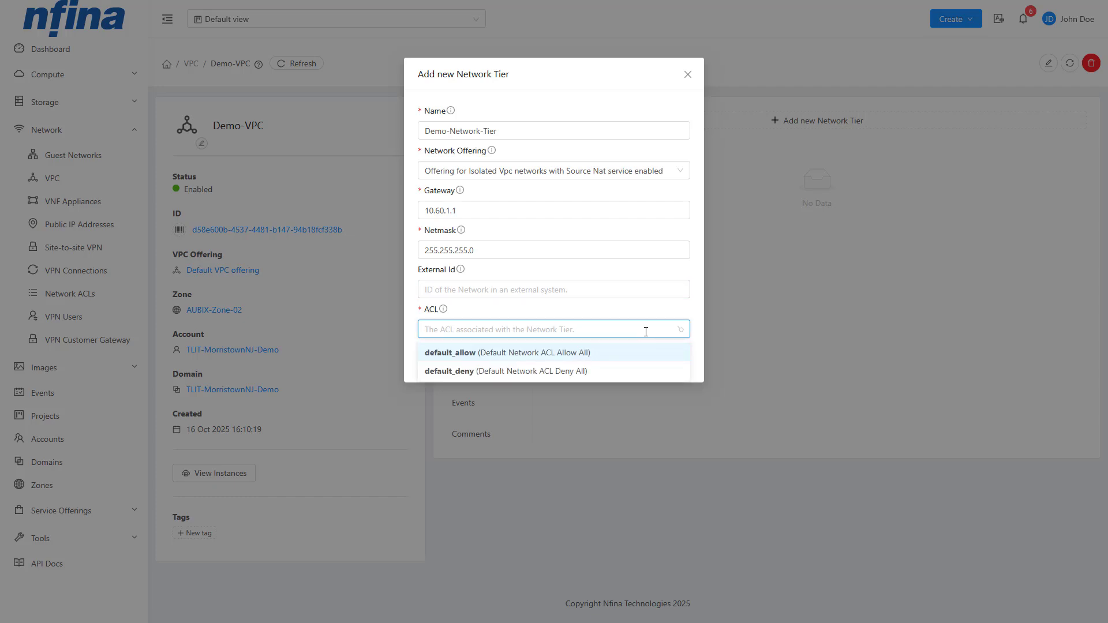
click(532, 376)
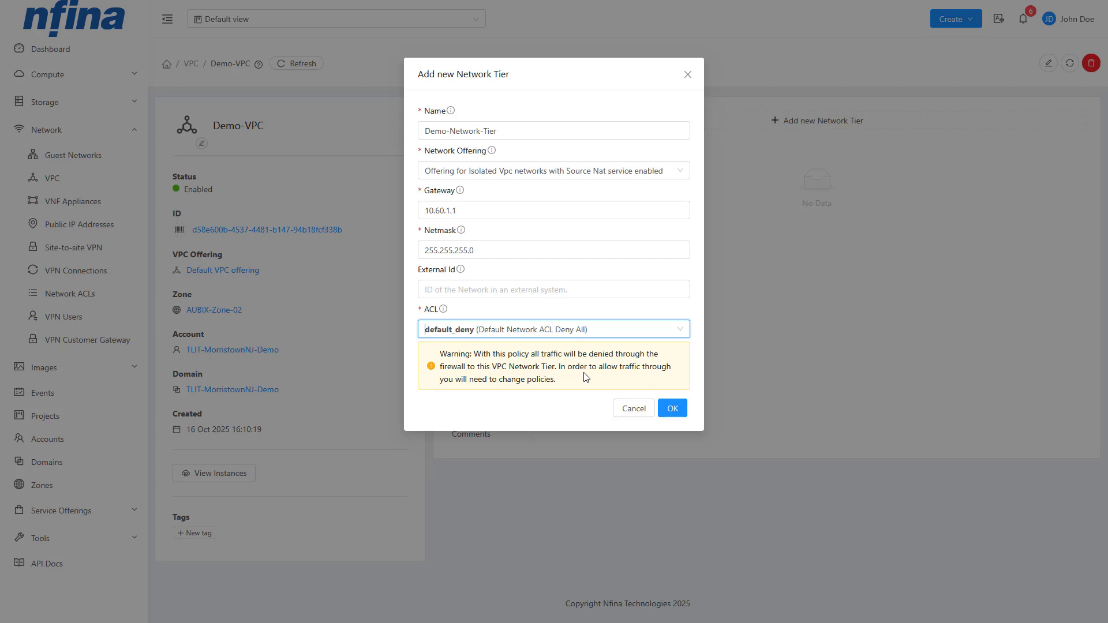
click(672, 410)
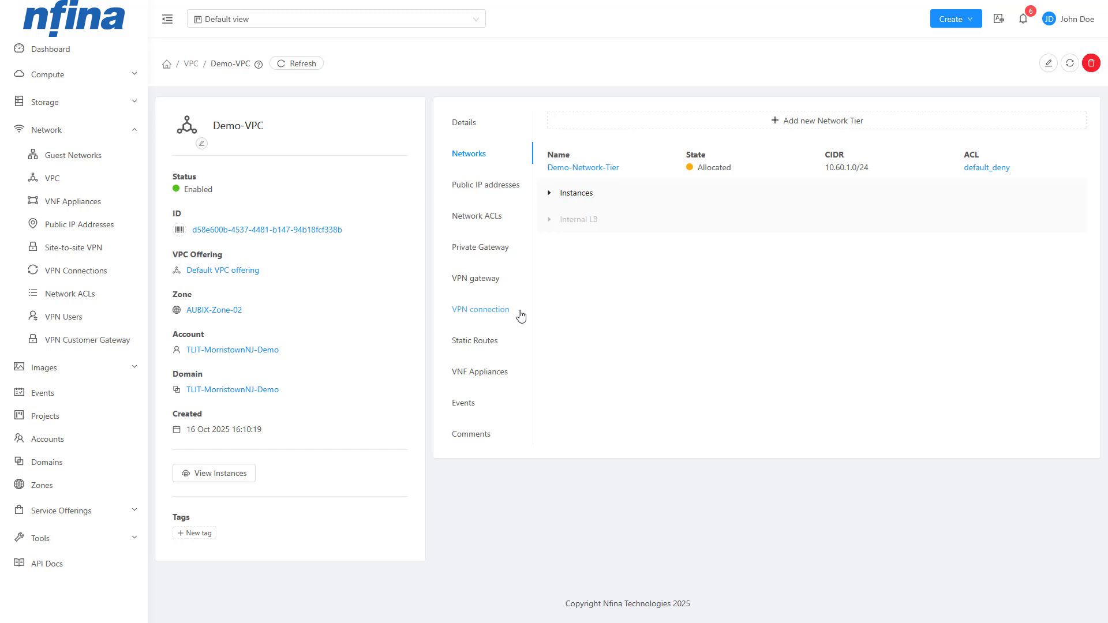
Step: Review Demo-VPC's public IP addresses and the options for acquiring a new IP, without acquiring one
click(485, 189)
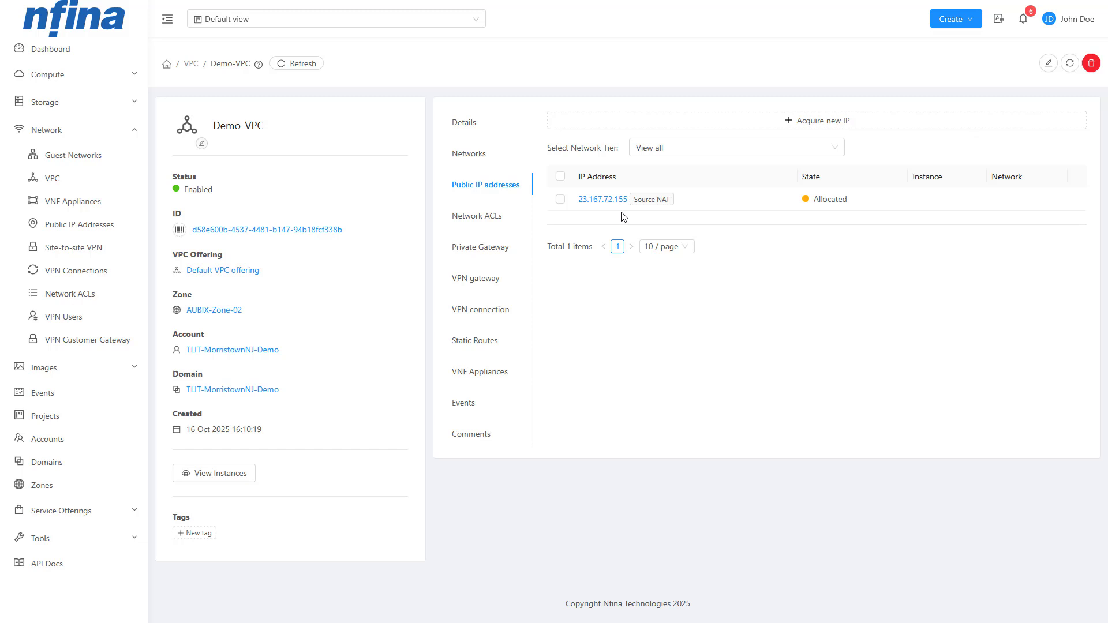
click(841, 126)
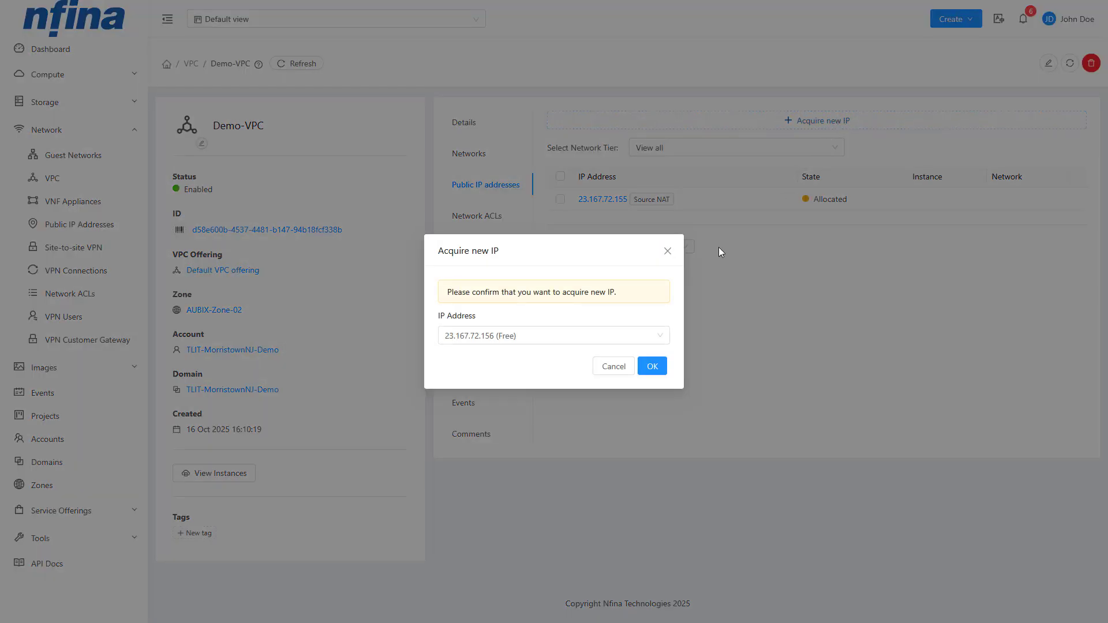
click(668, 251)
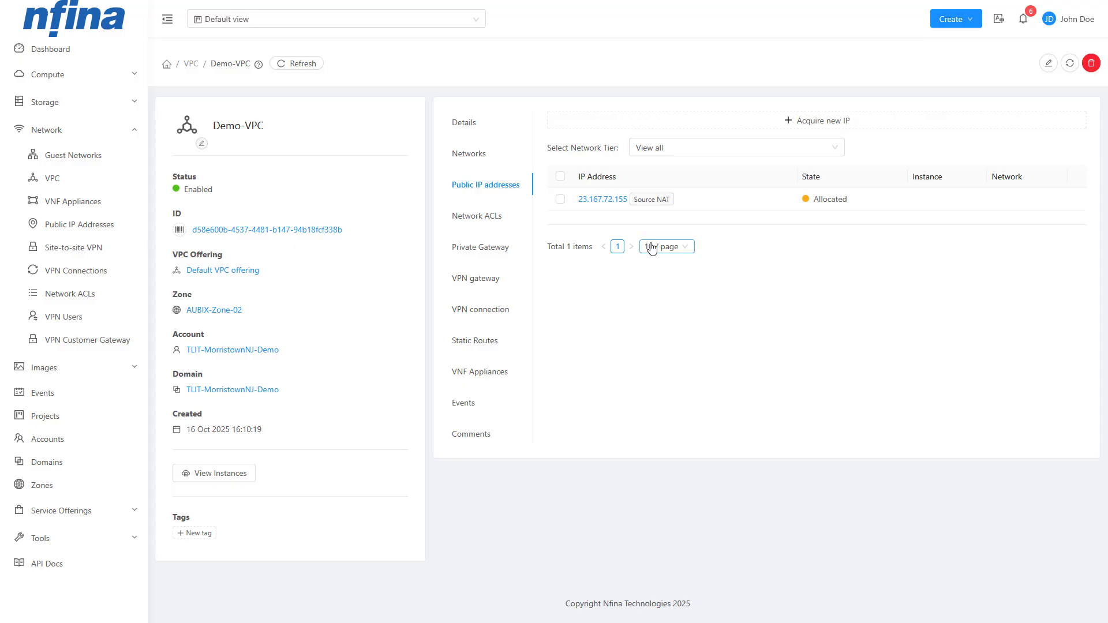
Step: Add a network ACL named demo to Demo-VPC, leaving its description blank
click(488, 217)
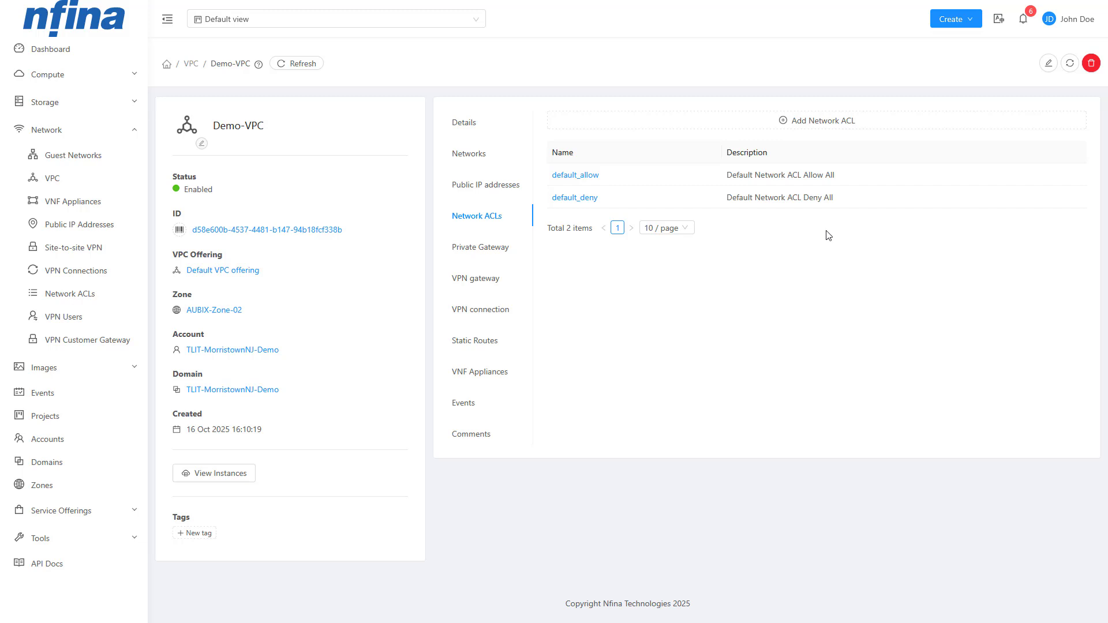
click(817, 124)
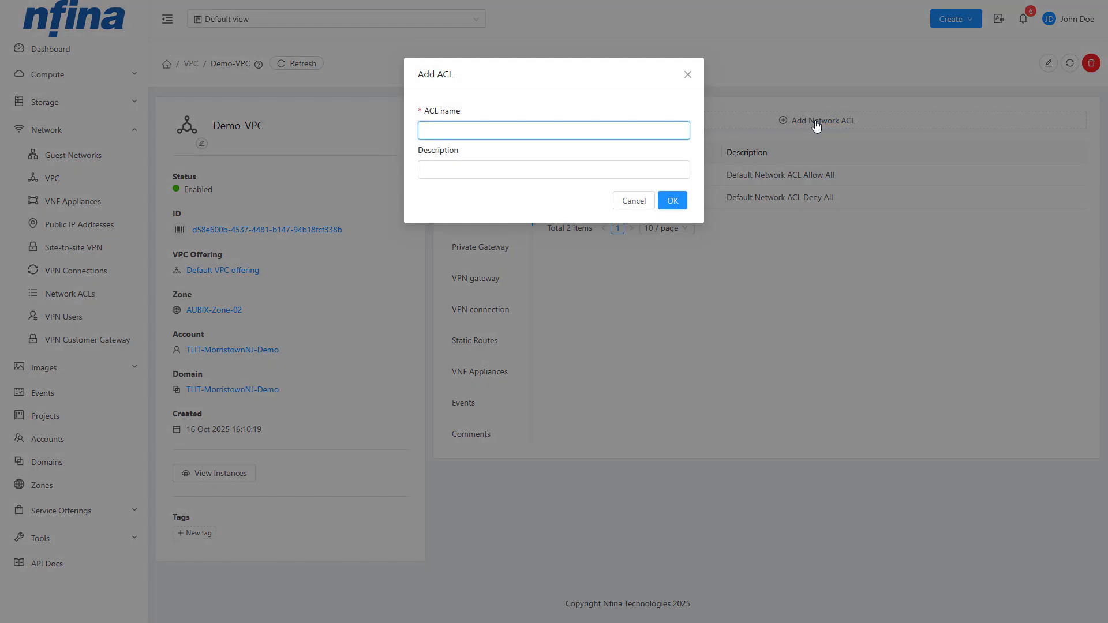
click(690, 131)
text(demo)
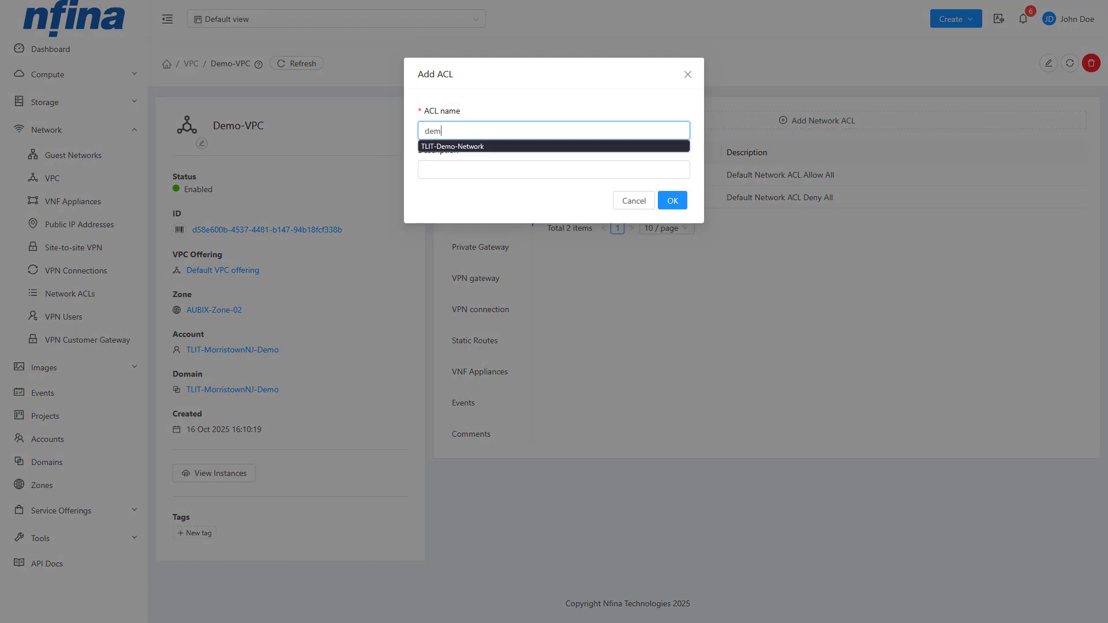
click(592, 171)
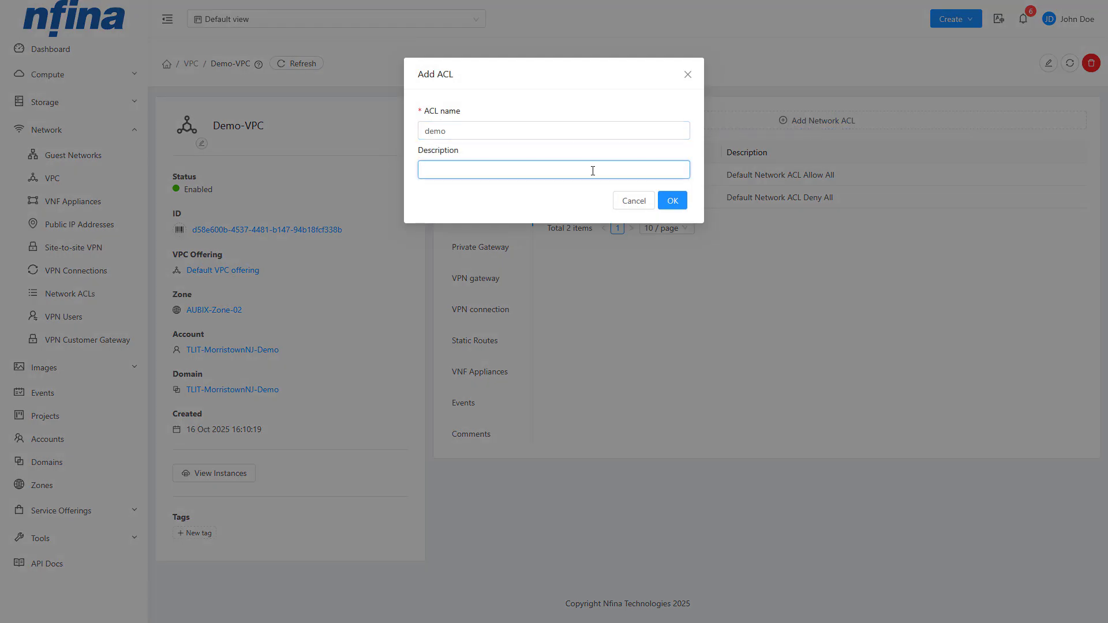
click(673, 202)
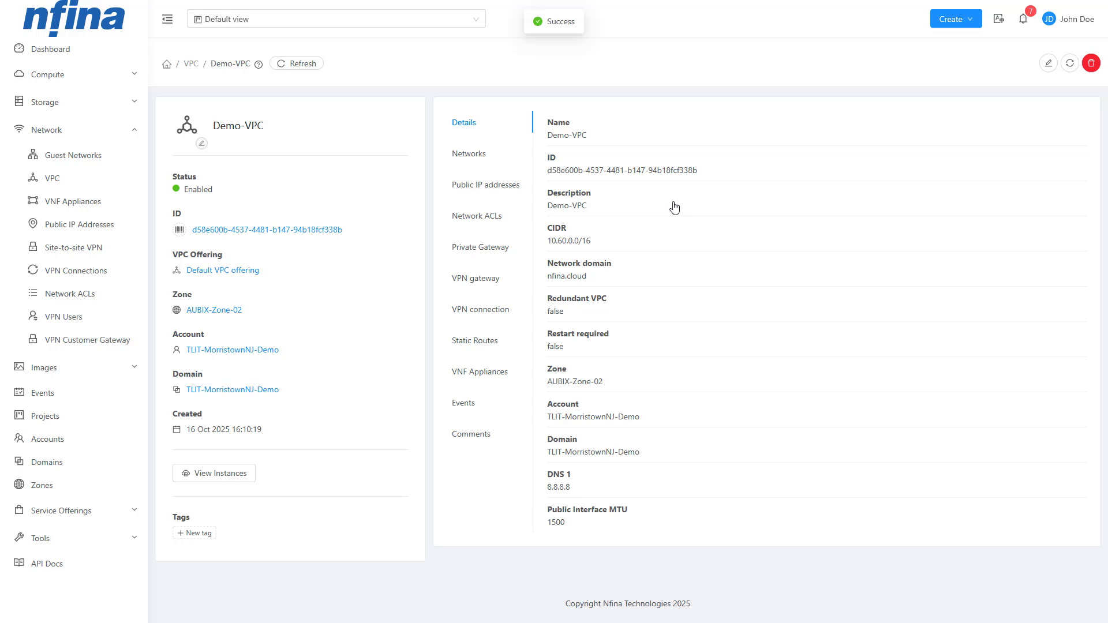
Step: Open the demo network ACL and examine its rules and the options for adding an ACL rule
click(479, 224)
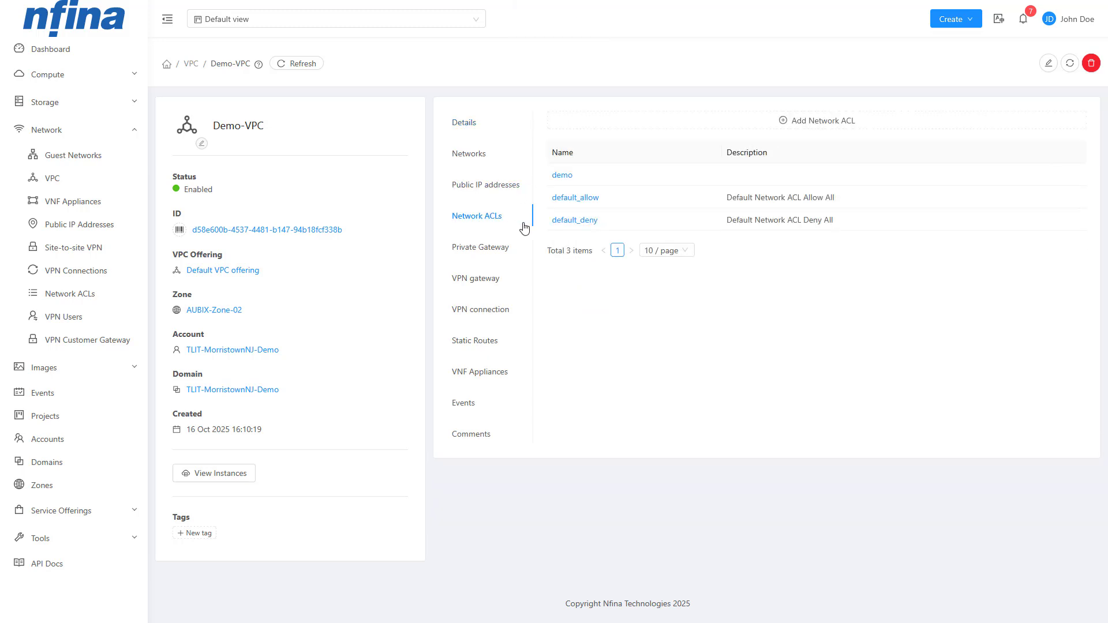
click(563, 174)
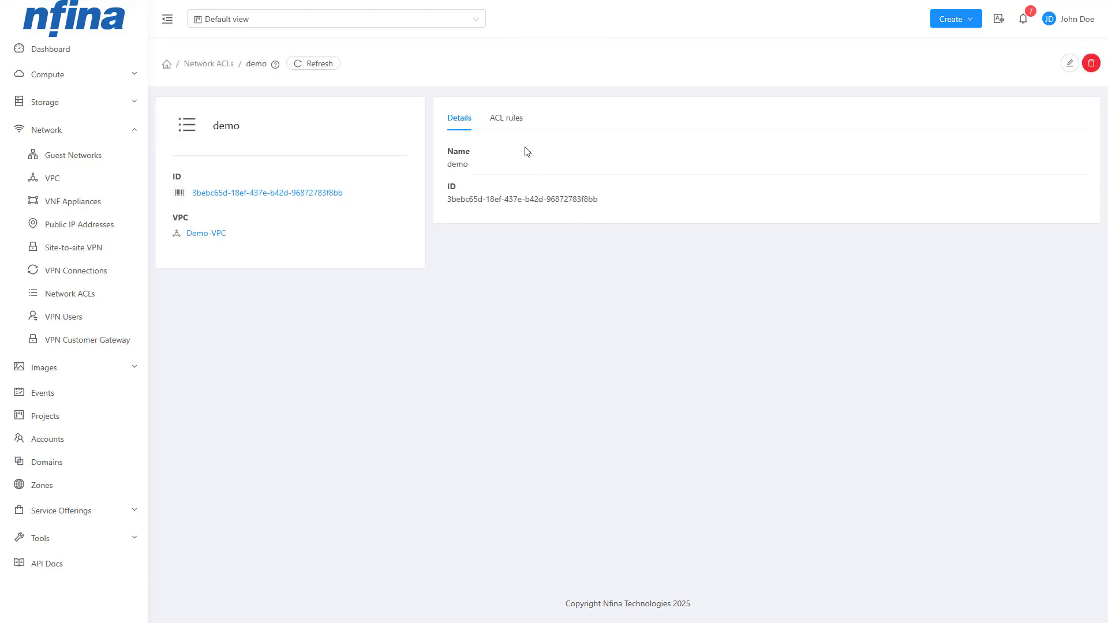
click(510, 127)
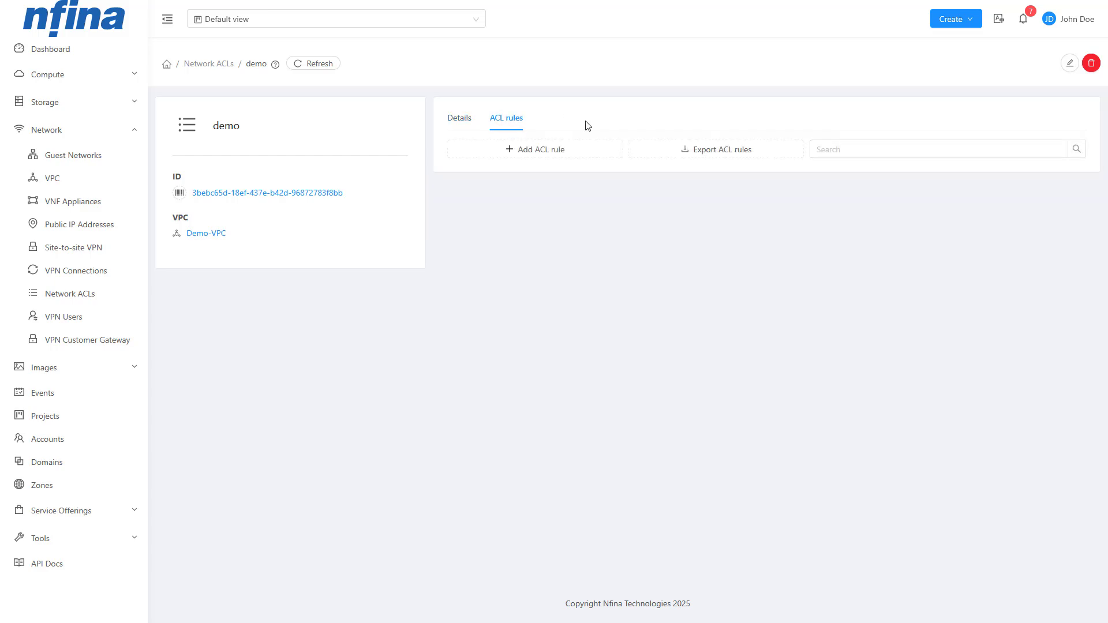
click(584, 151)
click(566, 339)
Step: Go to the compute instances list and start creating a new instance
click(89, 77)
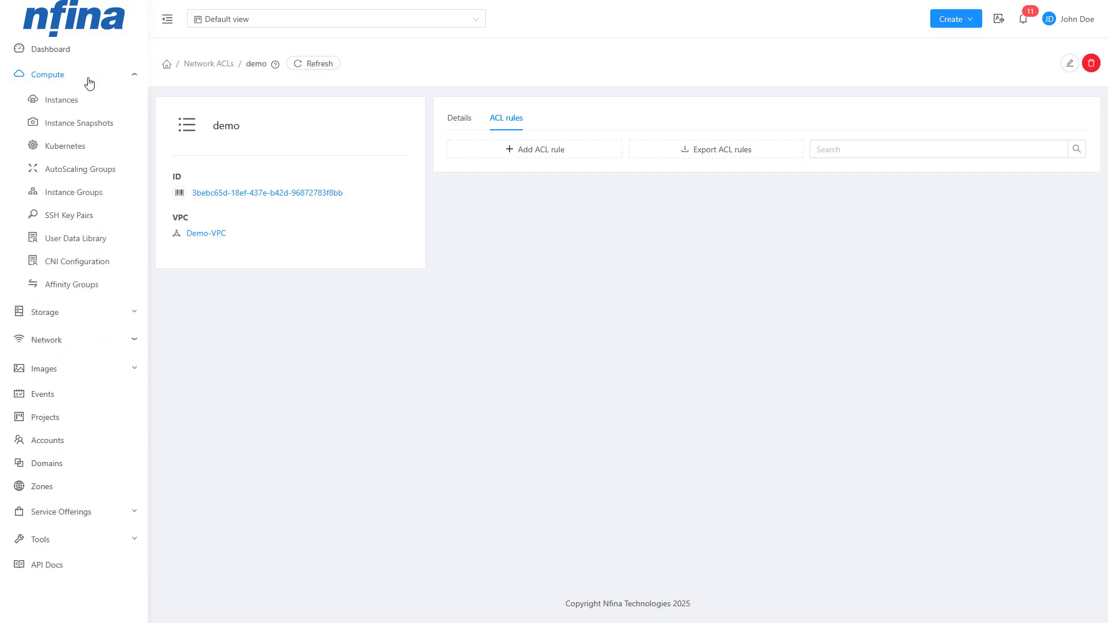
click(66, 102)
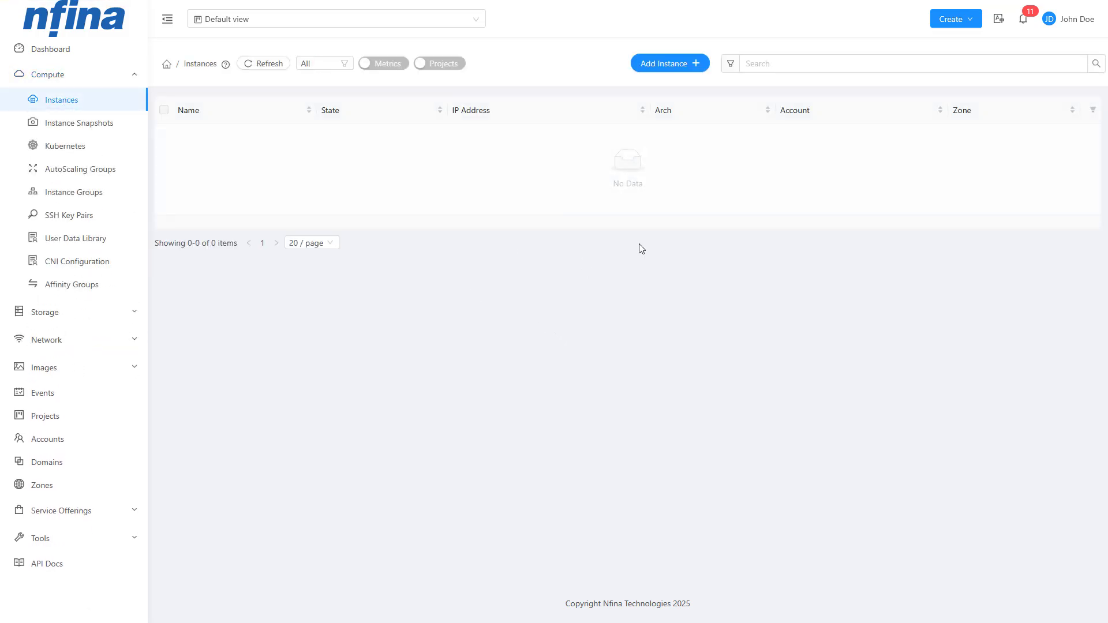
click(668, 65)
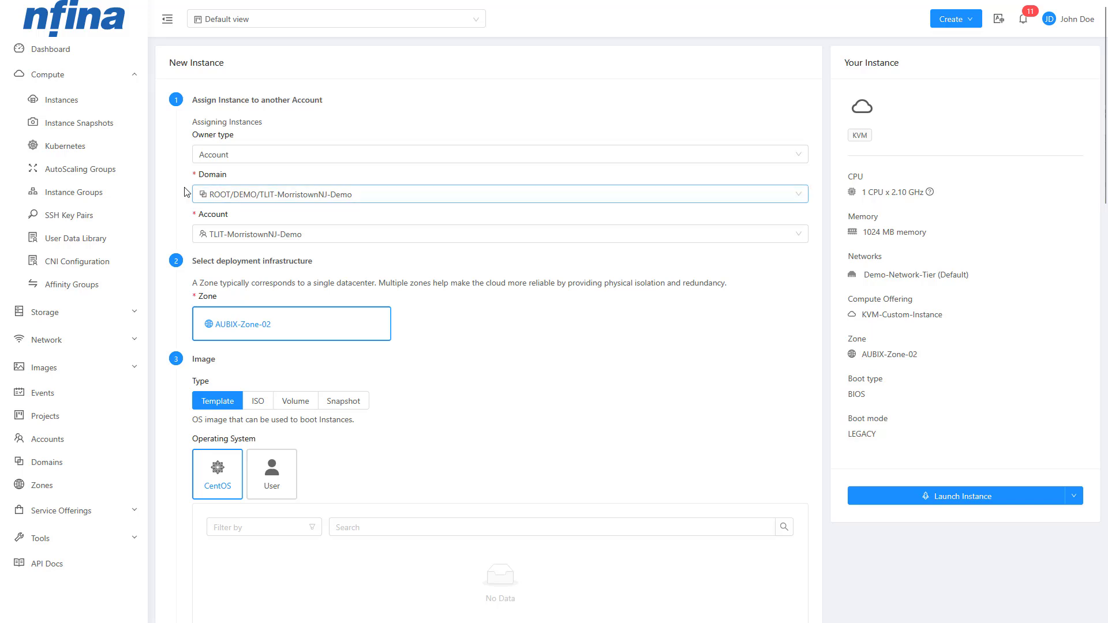
Step: Choose the Window Server 2022 (64-bit) ISO as the instance's image and KVM as its hypervisor
scroll(398, 225, down, 3)
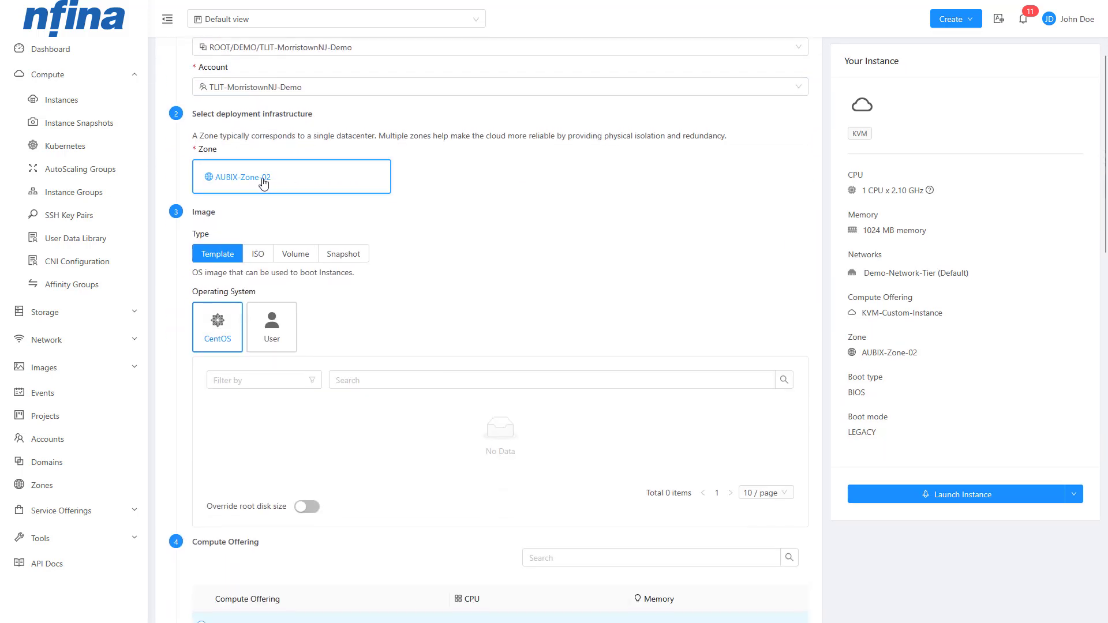
scroll(264, 183, down, 1)
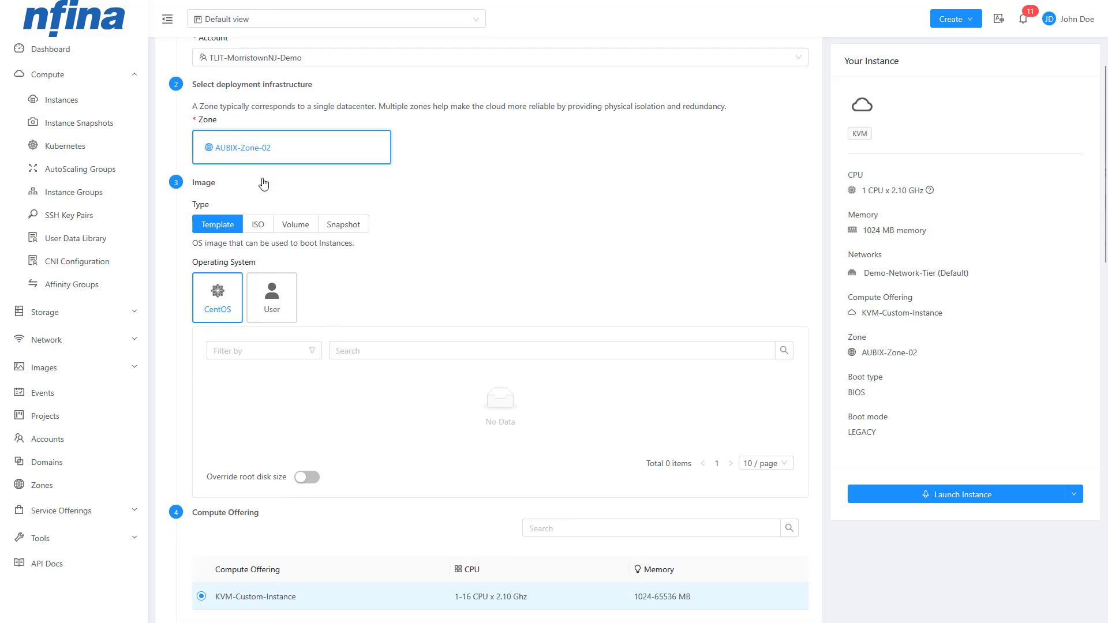
scroll(294, 185, down, 3)
click(257, 141)
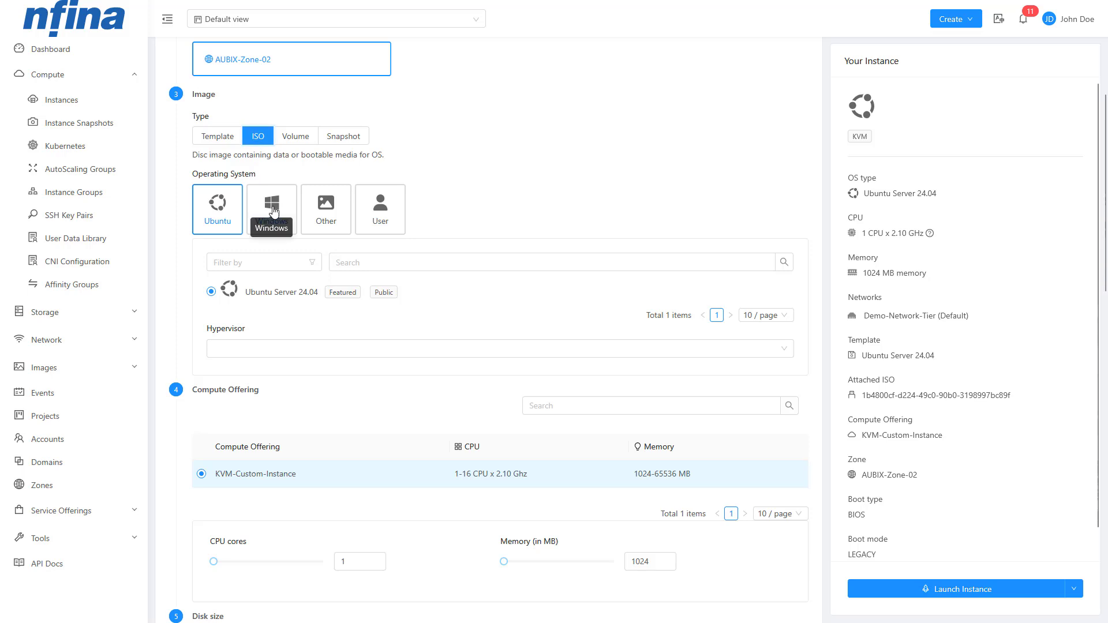
click(273, 211)
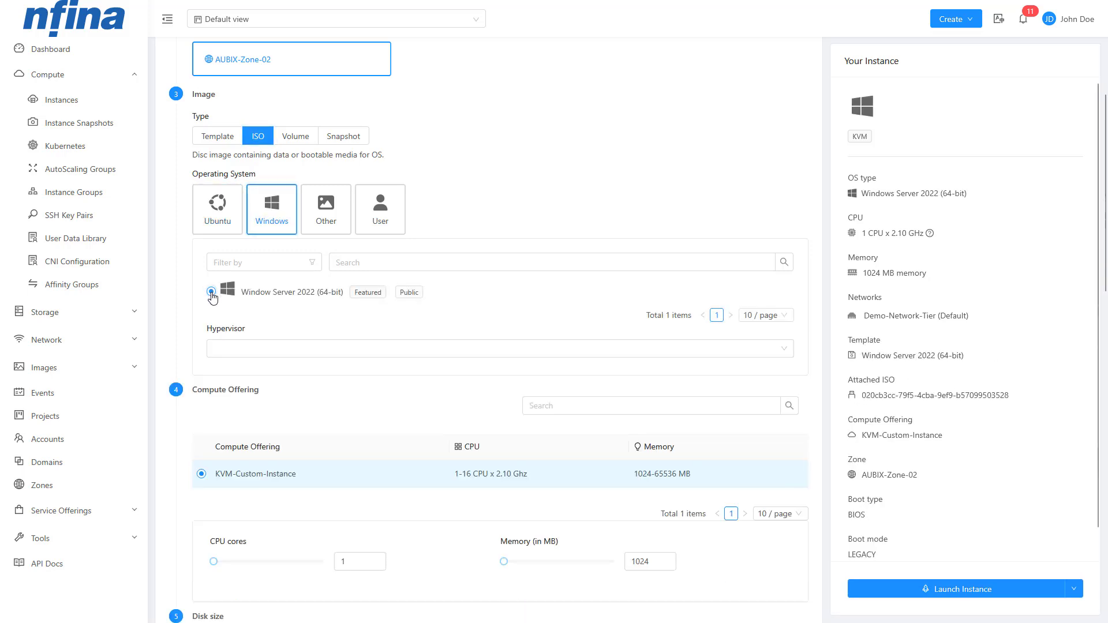
click(724, 347)
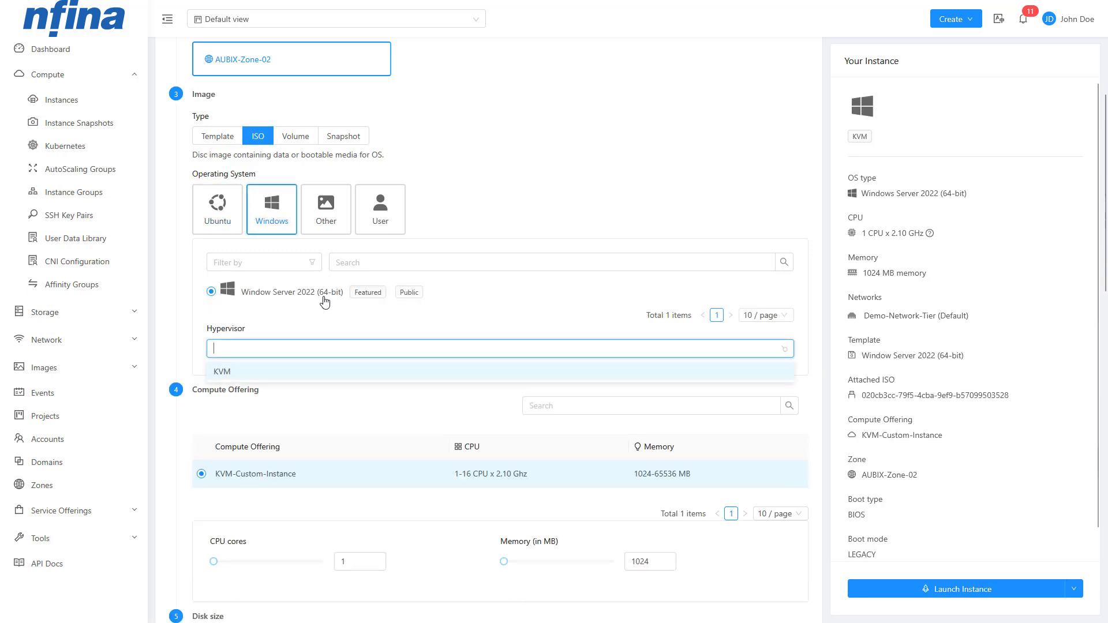
click(223, 373)
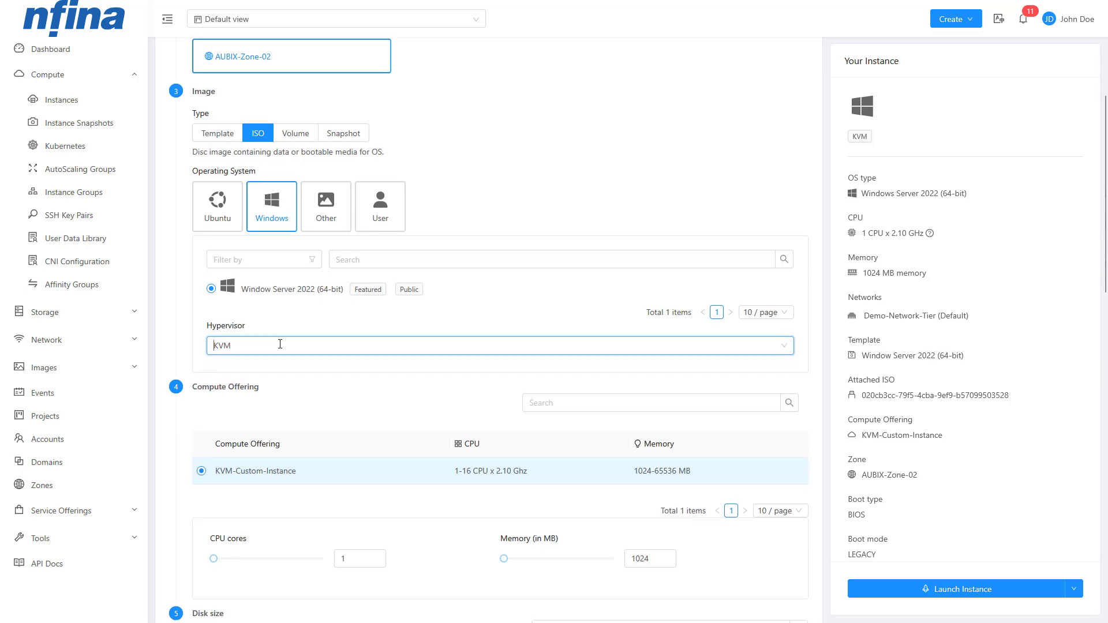
Step: Set the instance's compute offering to 4 CPU cores and 10000 MB of memory
scroll(314, 338, down, 1)
scroll(313, 338, down, 4)
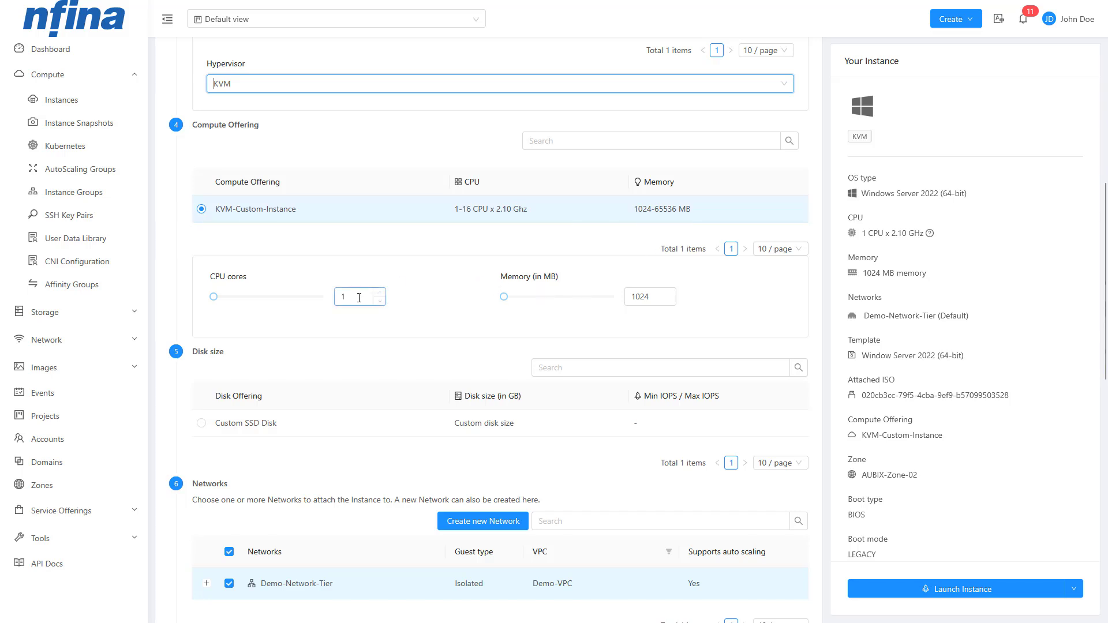
drag(358, 297, 330, 297)
text(4)
drag(657, 296, 594, 295)
text(10000)
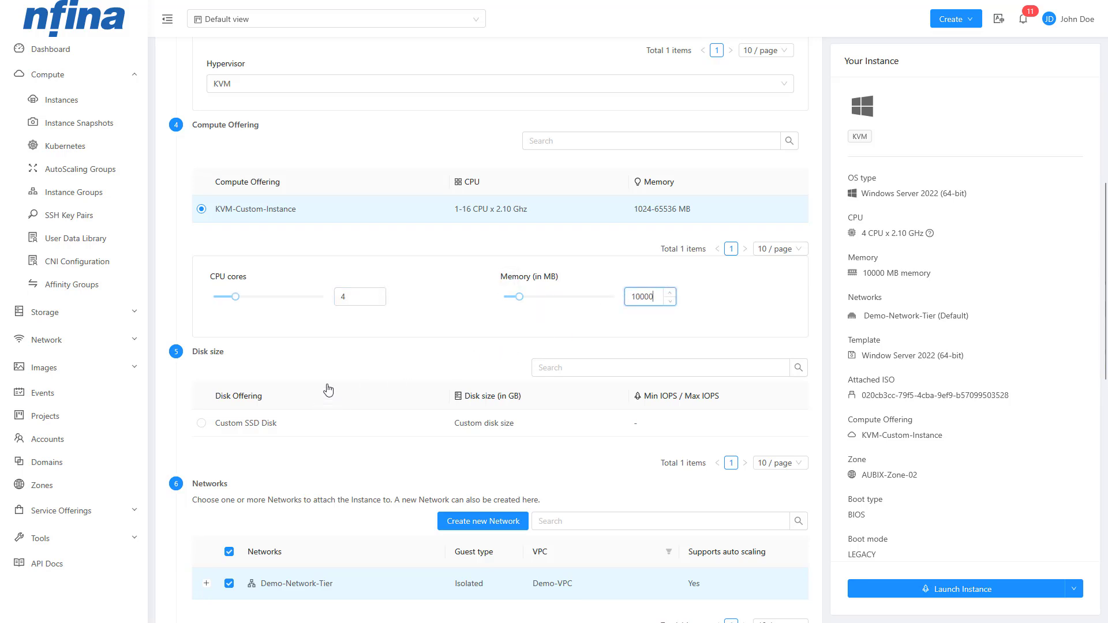
Step: Select the Custom SSD Disk offering for the instance and set its disk size to 50 GB
scroll(324, 388, down, 2)
click(202, 305)
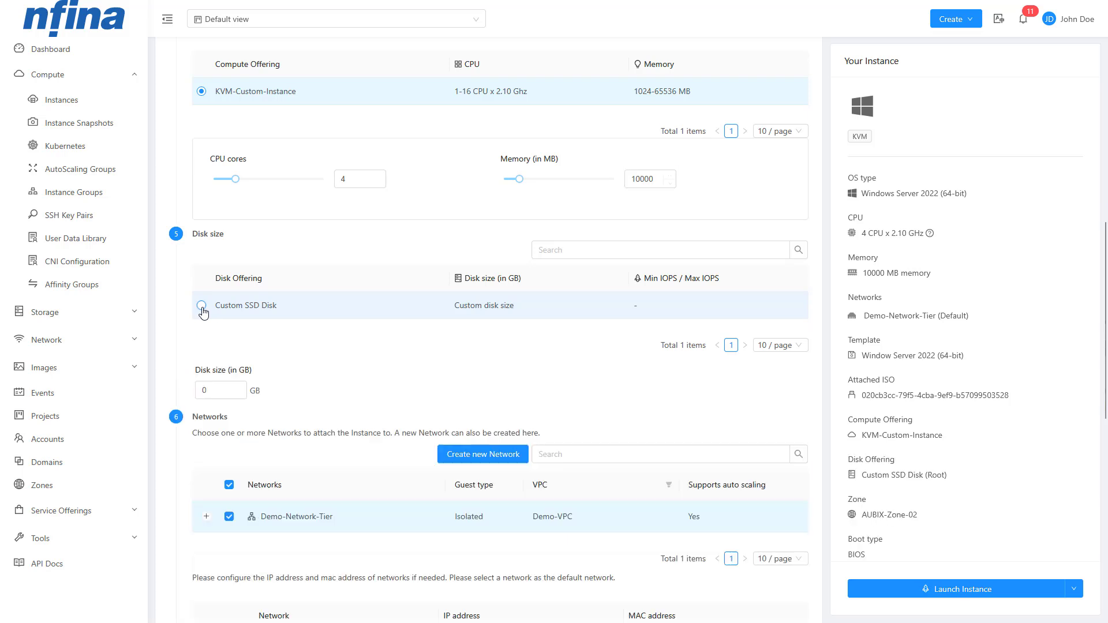
text(50)
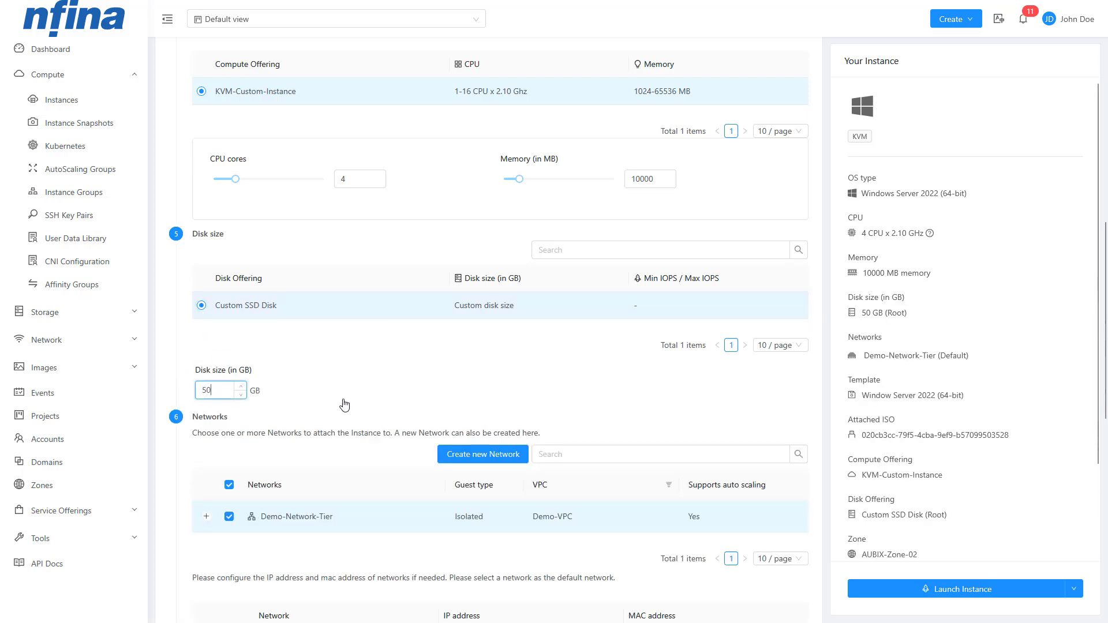
click(343, 399)
Step: Examine the instance's network and SSH key pair sections, show the advanced settings to look them over, and hide them again
scroll(300, 381, down, 3)
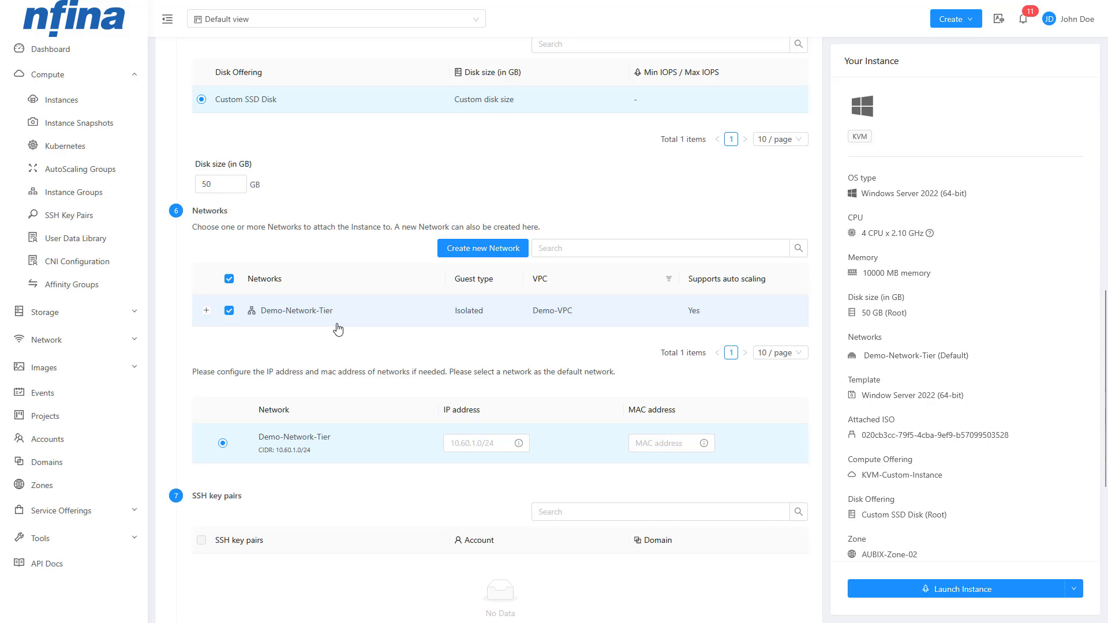
scroll(339, 329, down, 4)
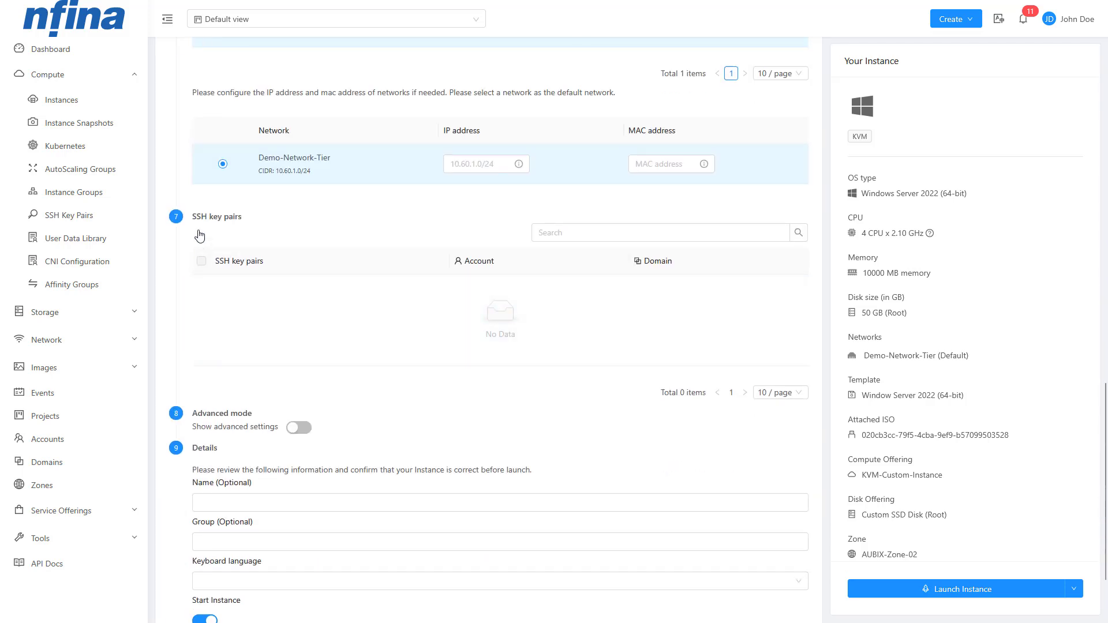
scroll(363, 376, down, 2)
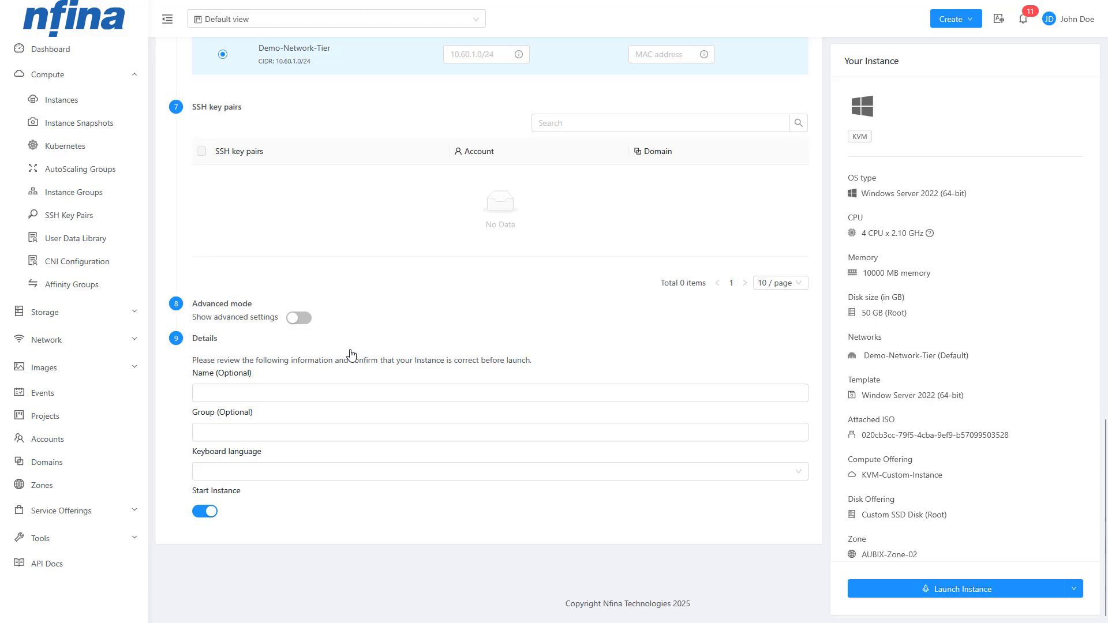
click(294, 321)
scroll(337, 355, down, 4)
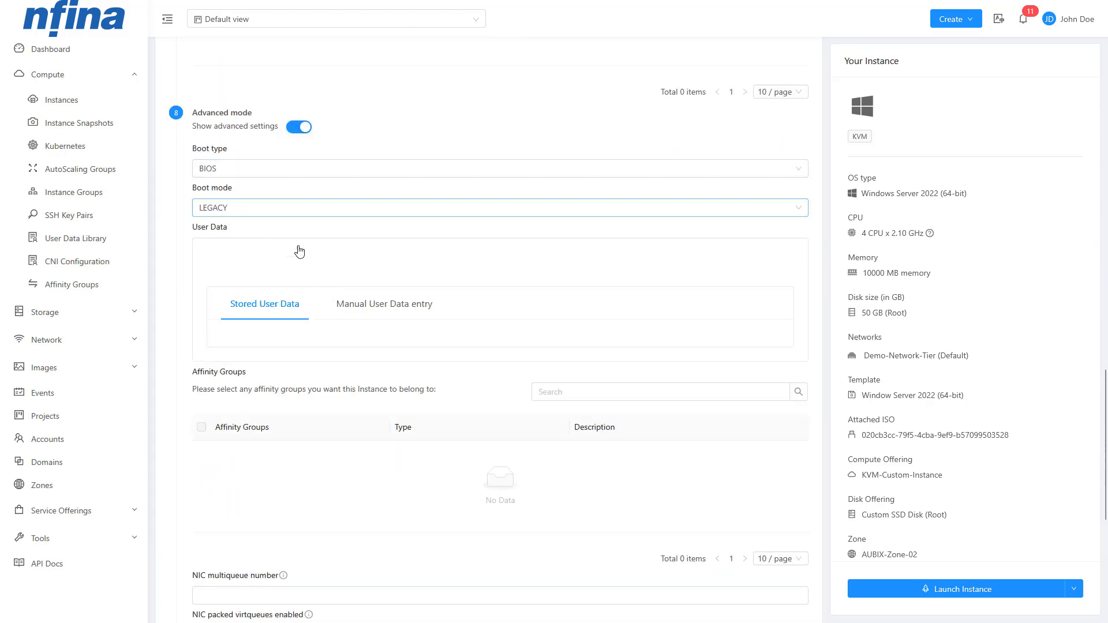
scroll(312, 254, down, 4)
scroll(343, 261, up, 2)
scroll(343, 261, up, 1)
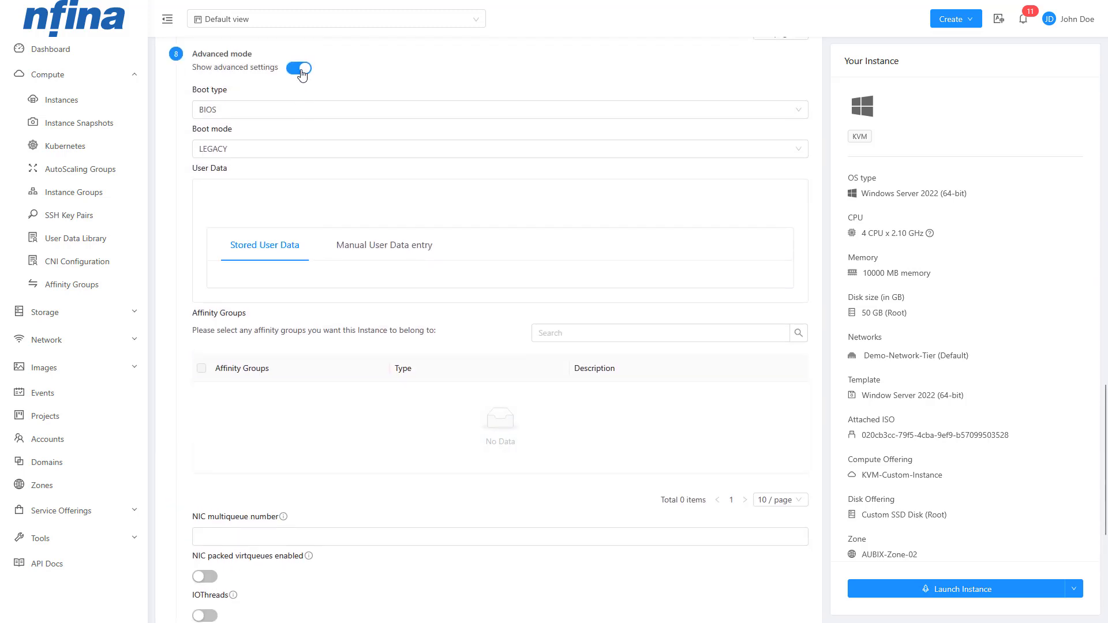
click(300, 70)
Step: Name the instance Demo-VM and launch it
click(267, 392)
text(Demo-VM)
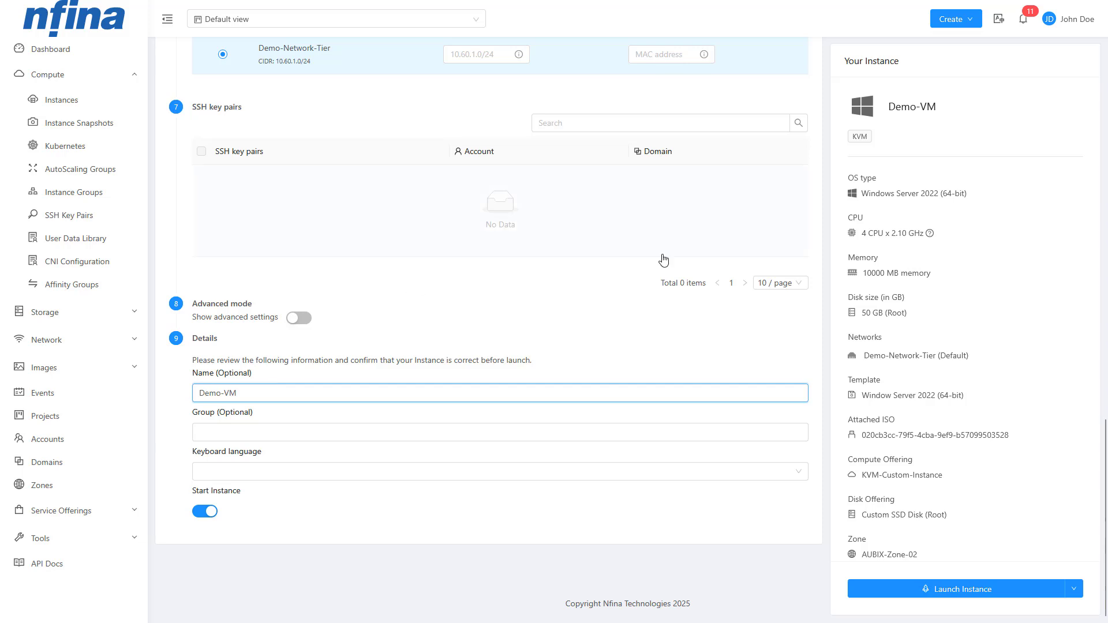
click(969, 591)
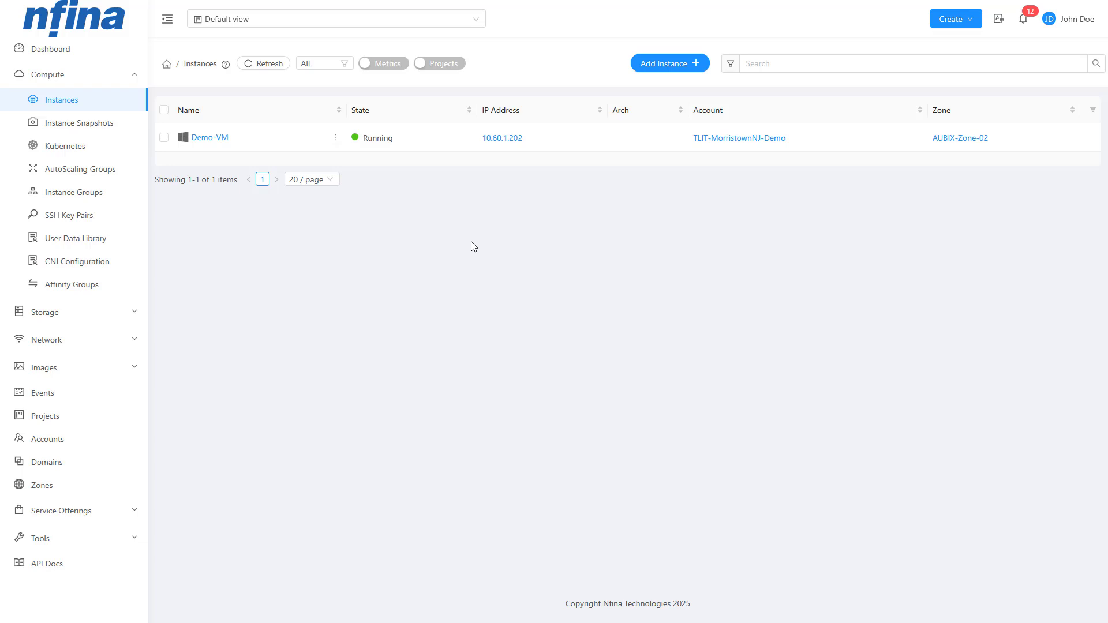
Step: Look through Demo-VM's details and open the instance's console
click(210, 139)
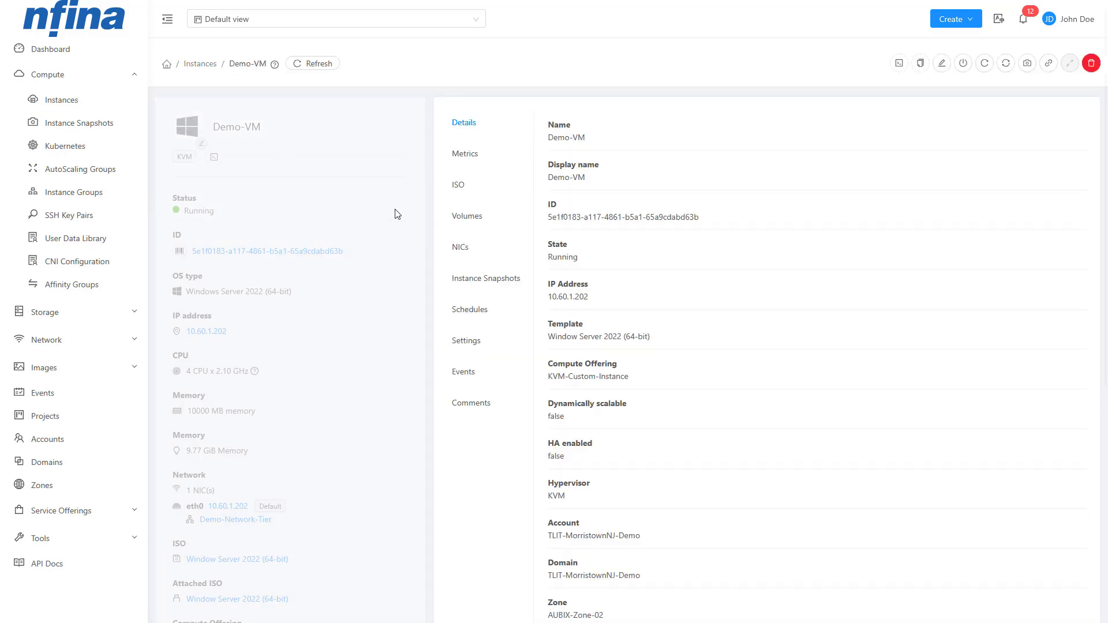
scroll(389, 295, down, 1)
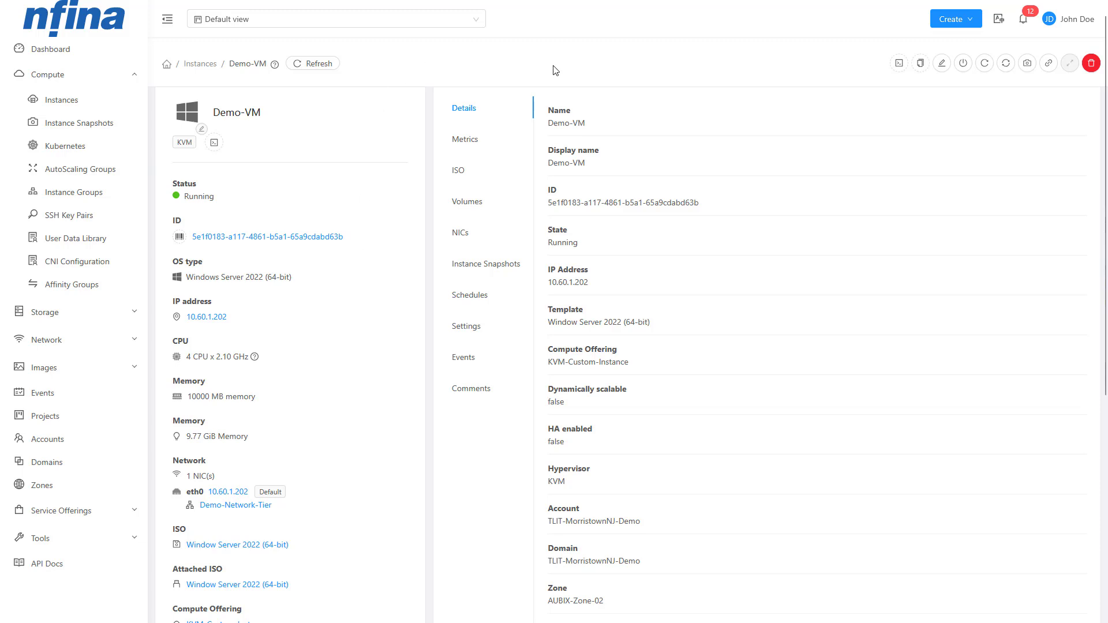
scroll(837, 313, down, 3)
scroll(835, 310, up, 3)
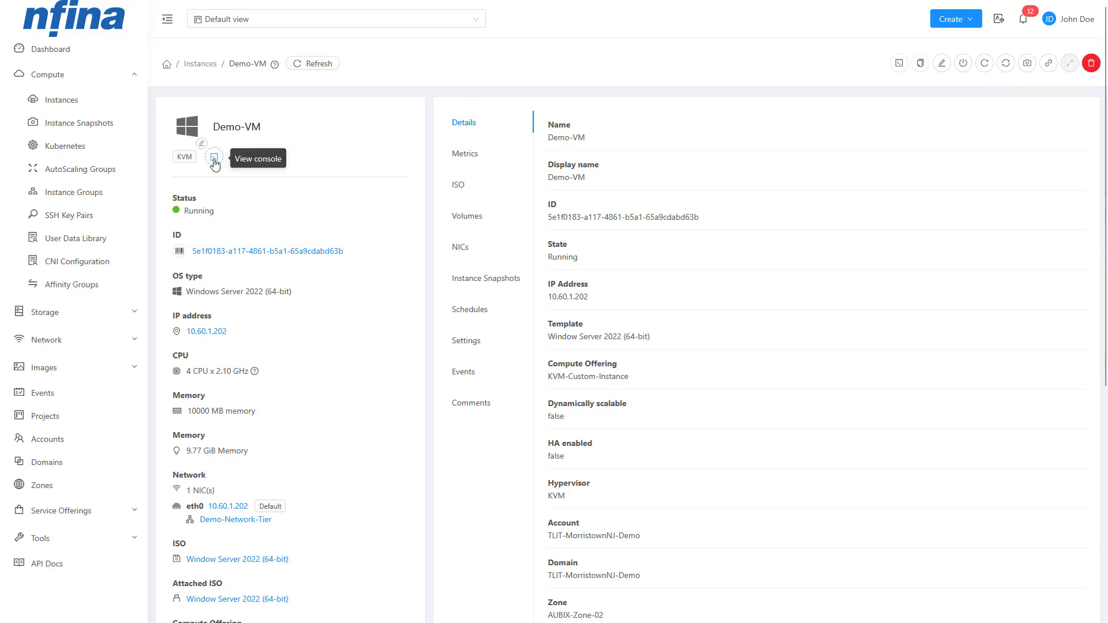
click(214, 158)
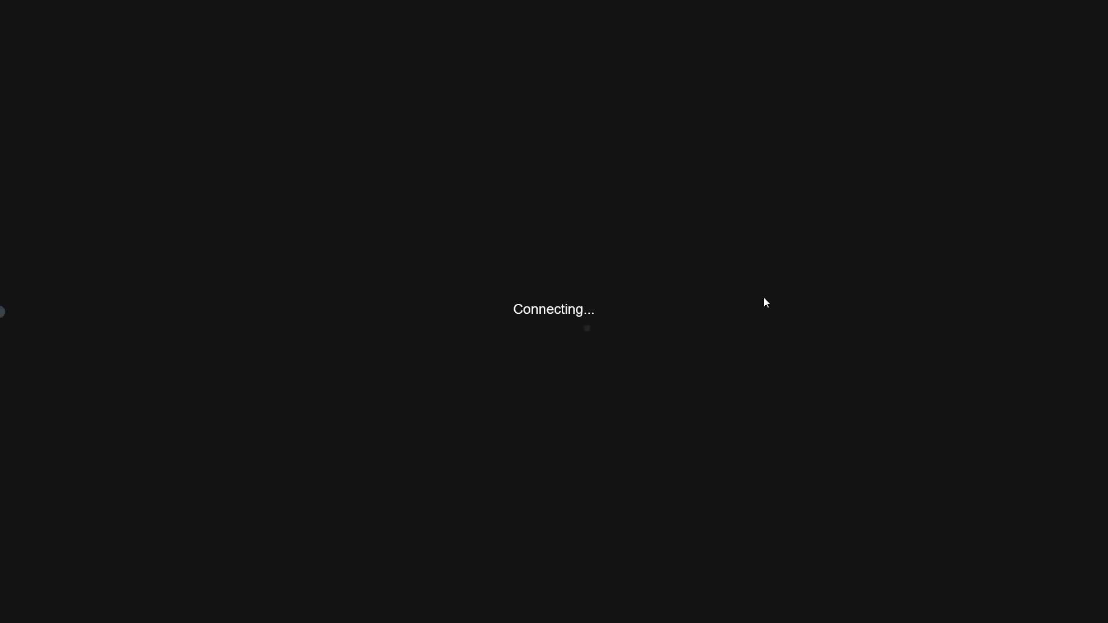